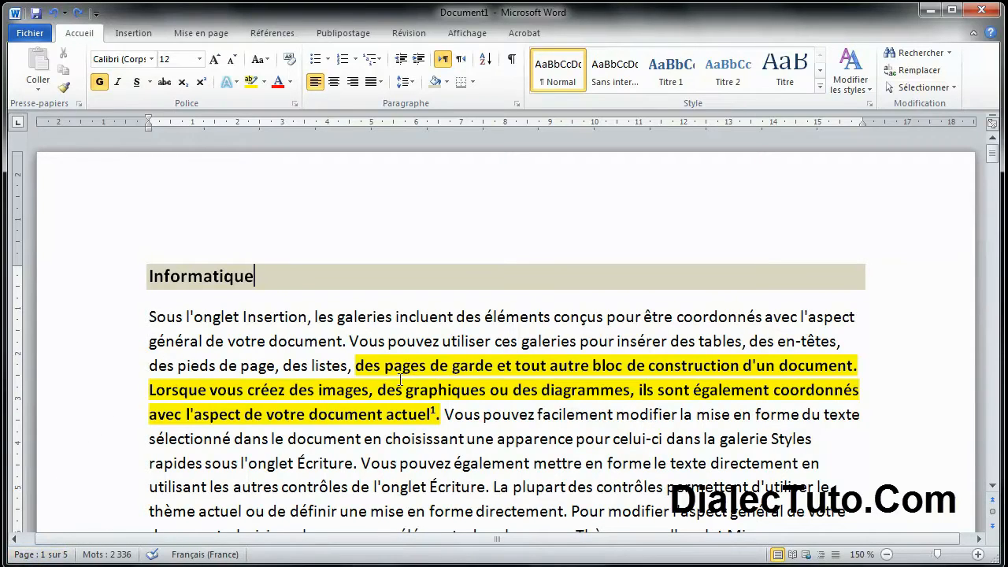
Examine the footnote reference in the first highlighted passage and its source text at the foot of page 1.
left_click_drag(356, 367, 435, 415)
scroll(389, 378, "down", 2)
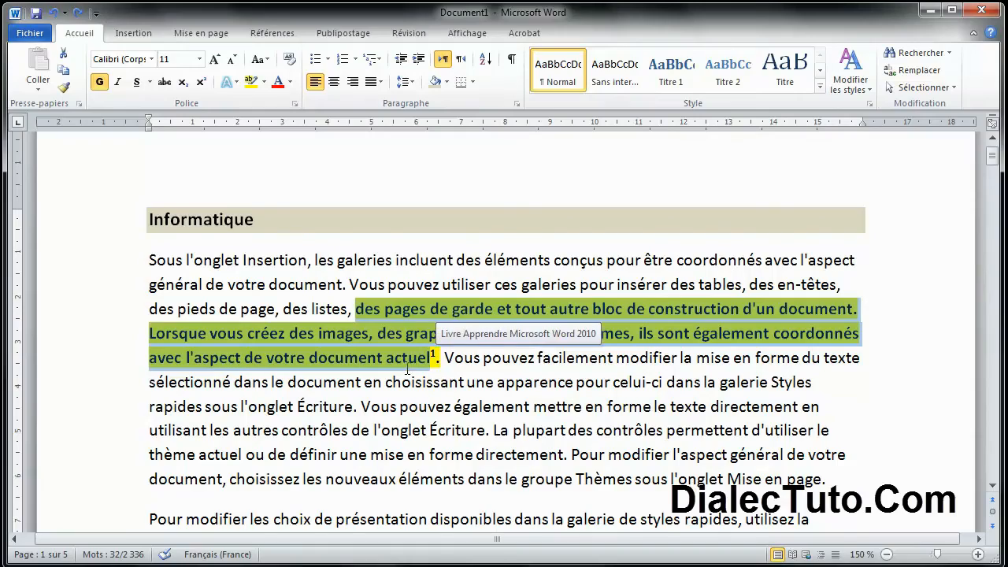
scroll(404, 374, "down", 2)
scroll(404, 373, "down", 10)
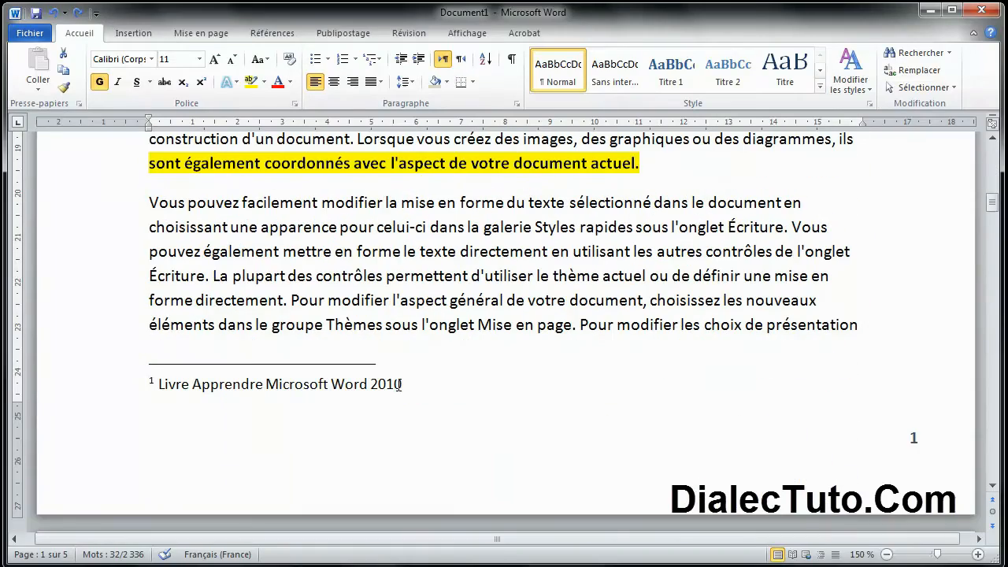
left_click_drag(416, 382, 159, 386)
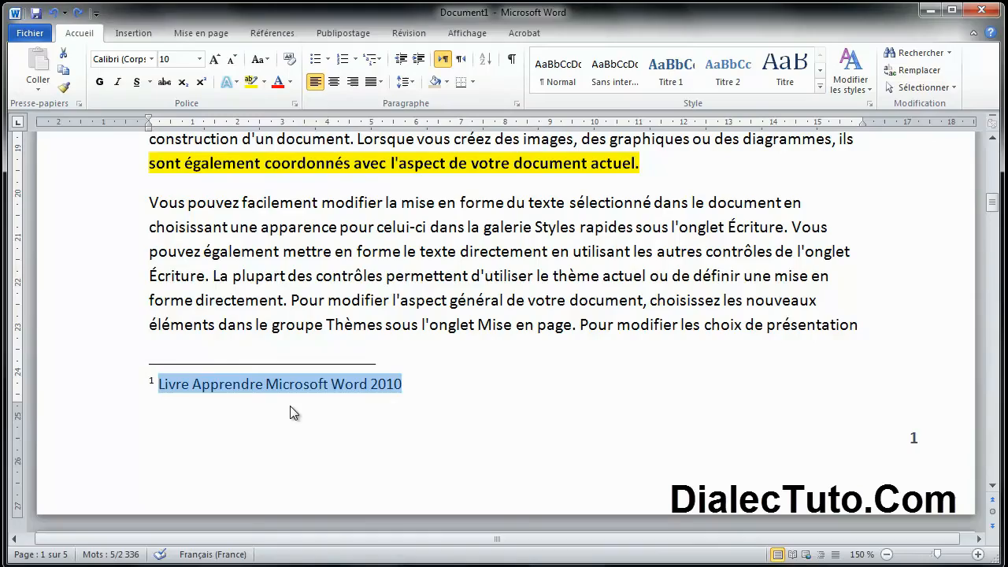
scroll(407, 418, "up", 6)
scroll(520, 401, "up", 6)
left_click(468, 383)
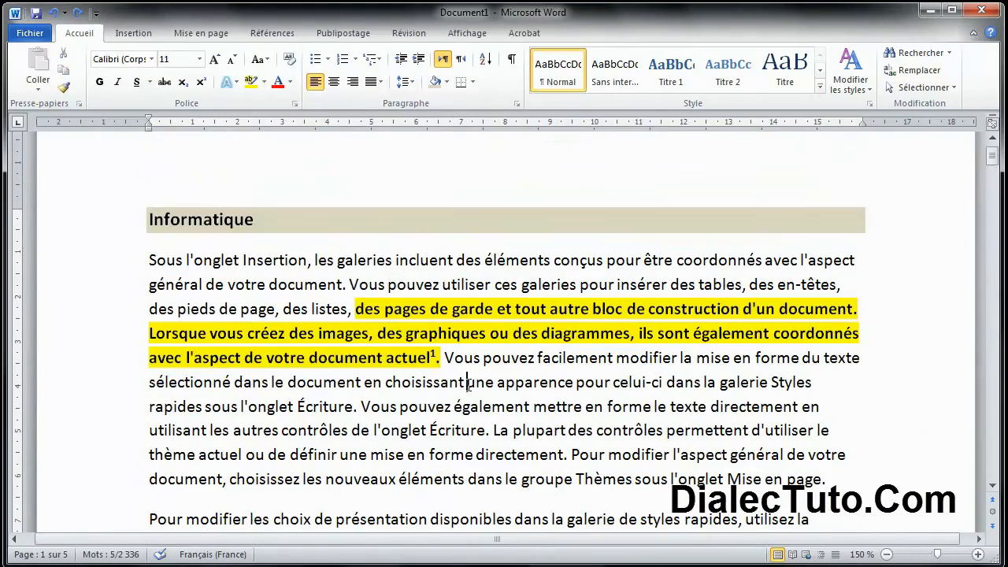
mouse_move(438, 355)
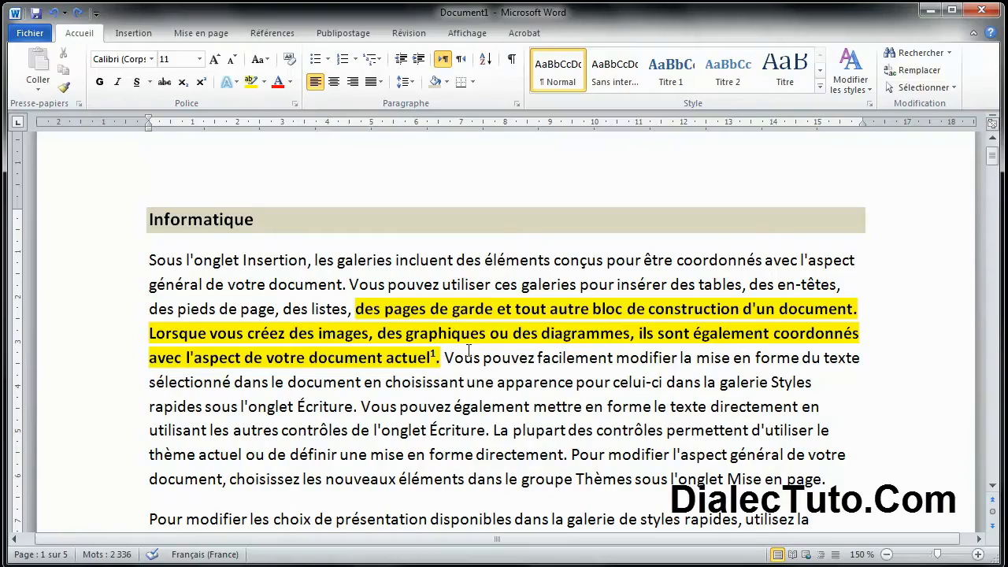
Insert a footnote right after the highlighted sentence "sont également coordonnés avec l'aspect de votre document actuel." on page 1.
scroll(435, 360, "down", 8)
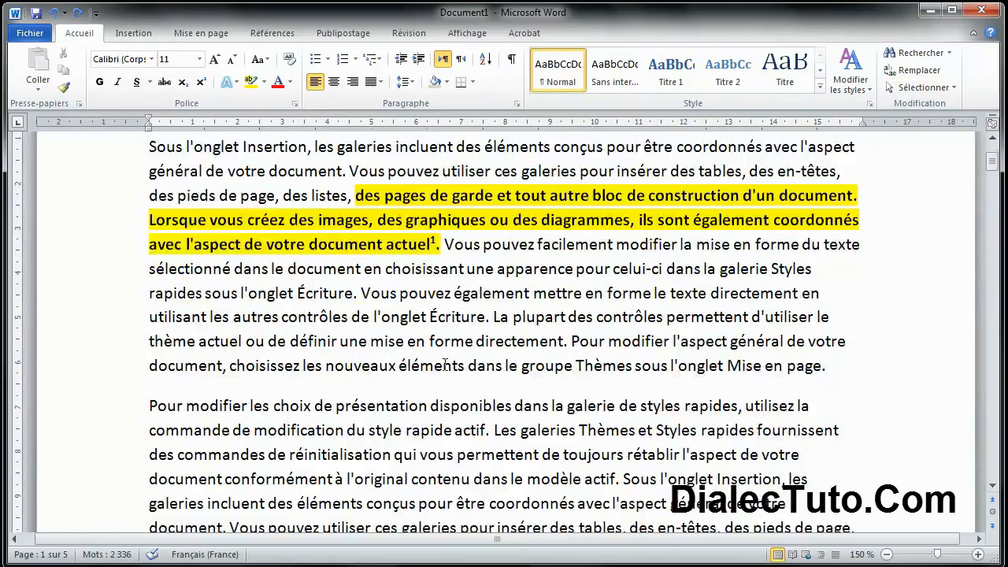
scroll(444, 364, "down", 5)
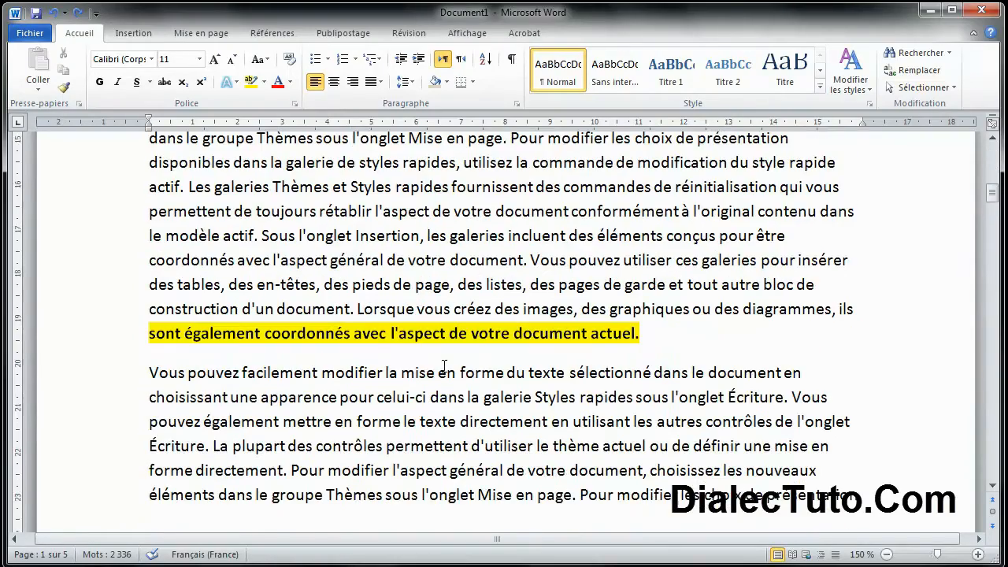
left_click_drag(648, 339, 185, 366)
left_click(184, 368)
left_click(644, 337)
left_click(272, 33)
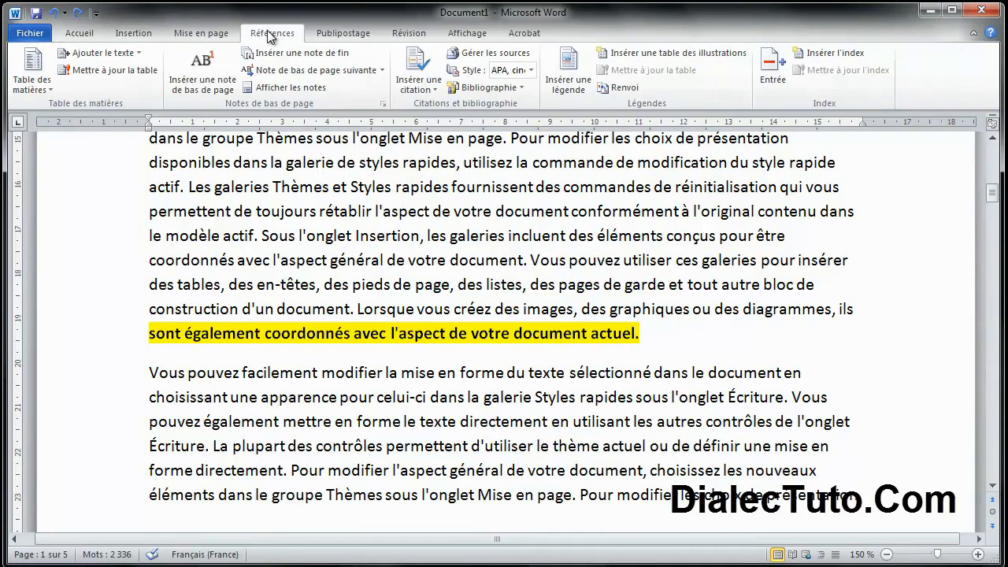
left_click(204, 89)
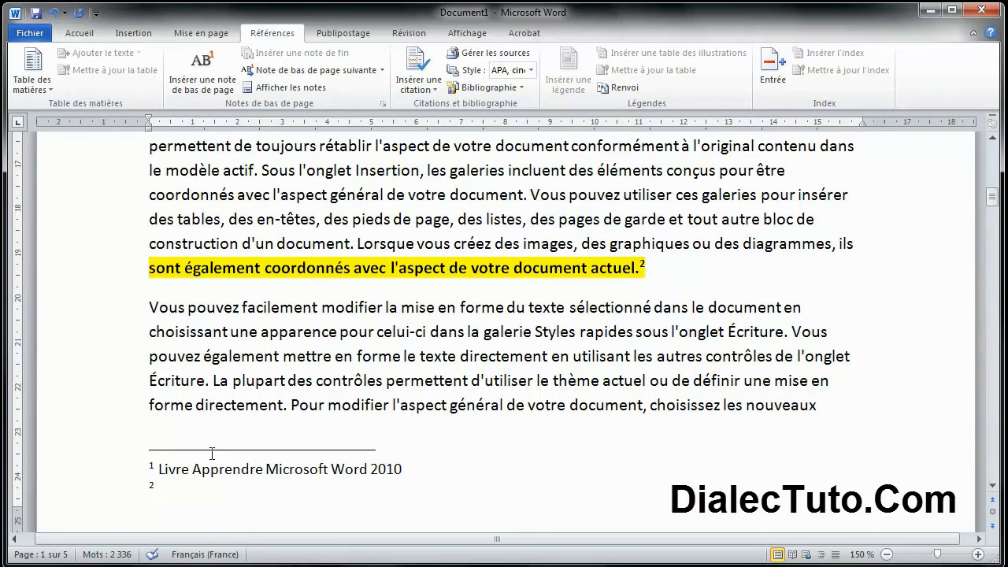
Enter "Livre Apprendre Microsoft Word 2010 (page 150)" as the text of the new footnote.
type("Livre Apprendre")
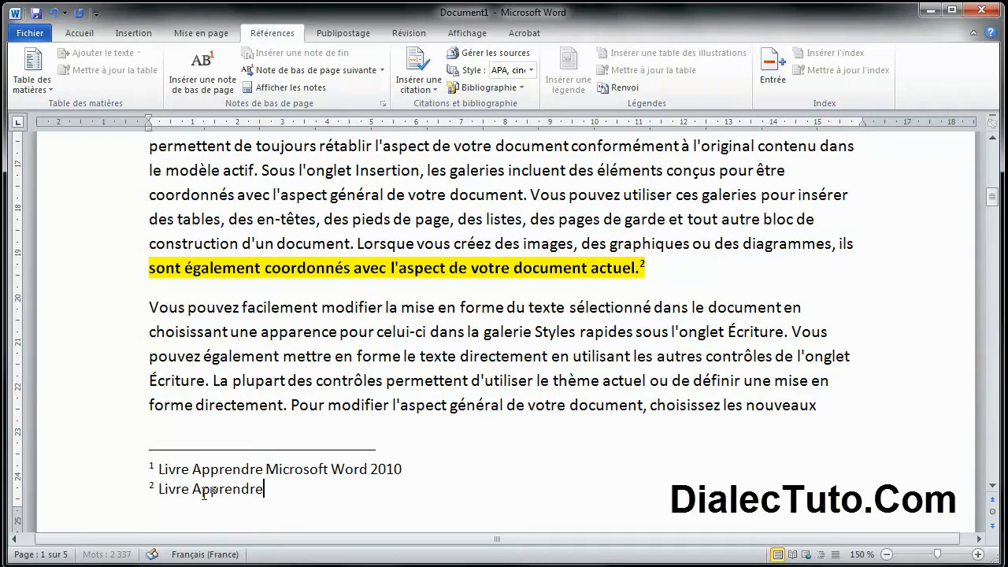
type(" Microsoft Word 2")
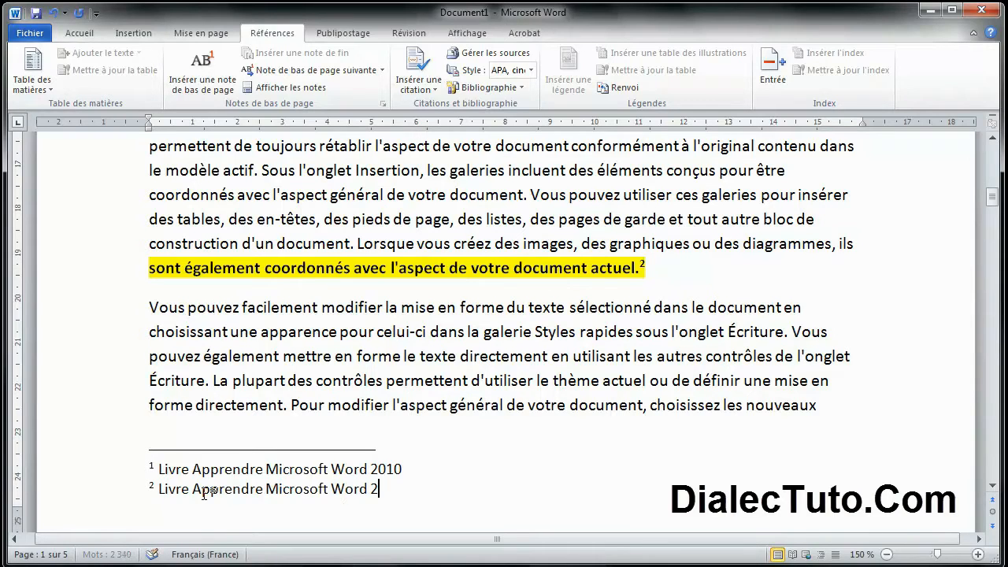
type("010 (page")
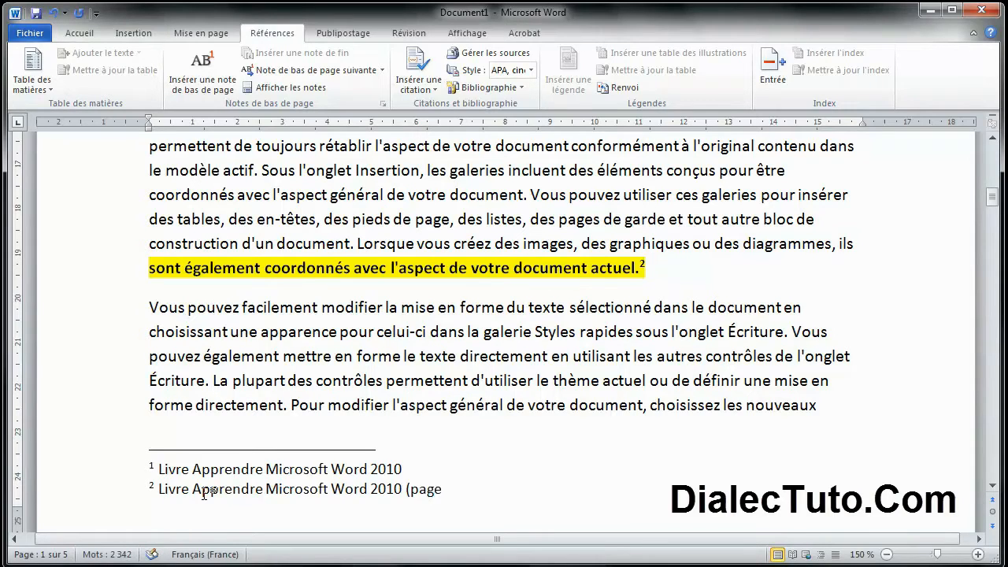
type(" 150)")
Add a footnote after the highlighted passage ending "construction d'un document." on page 2, with the text "Livre Microsoft Excel 2010".
scroll(492, 298, "down", 2)
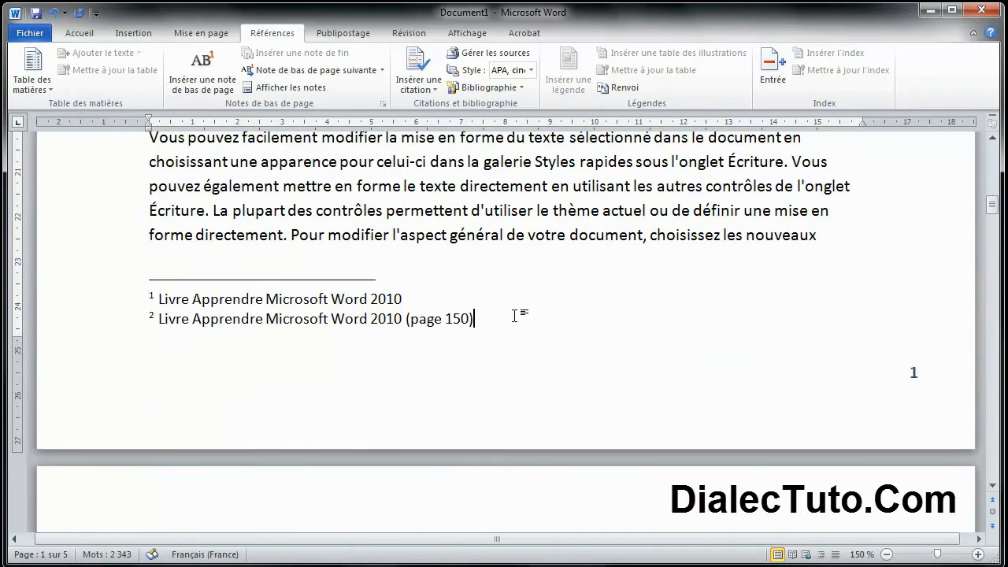
scroll(603, 315, "down", 8)
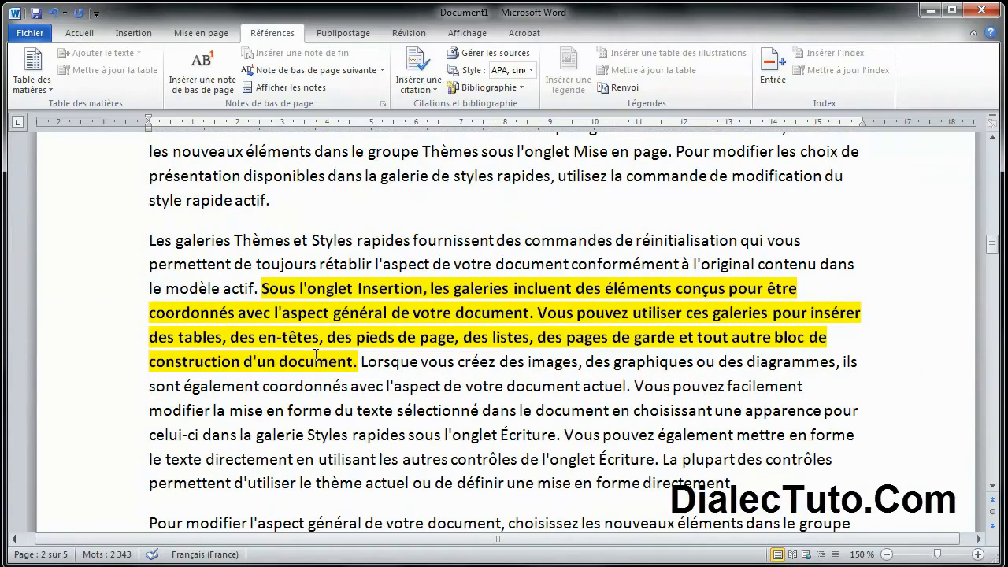
left_click(358, 361)
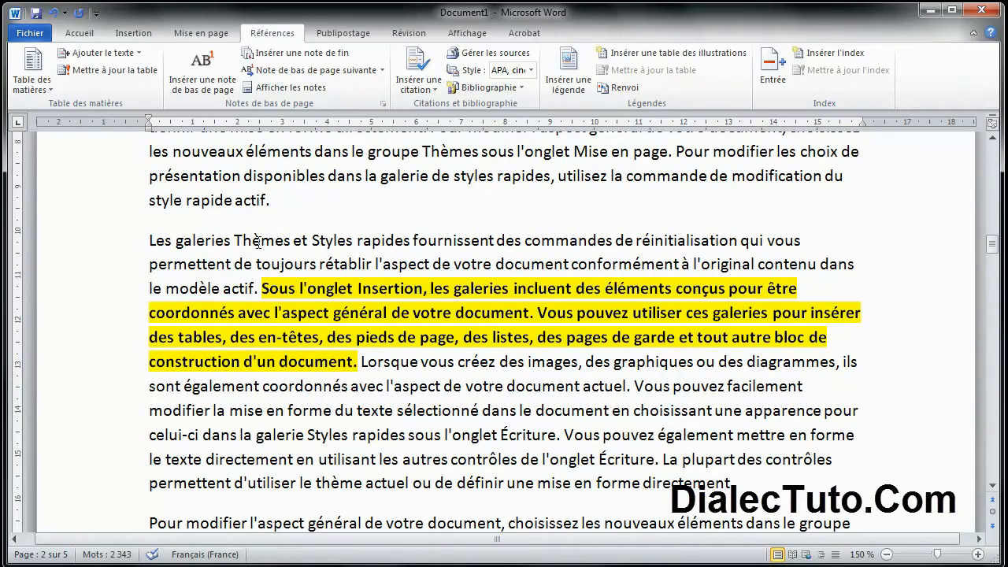
left_click(203, 85)
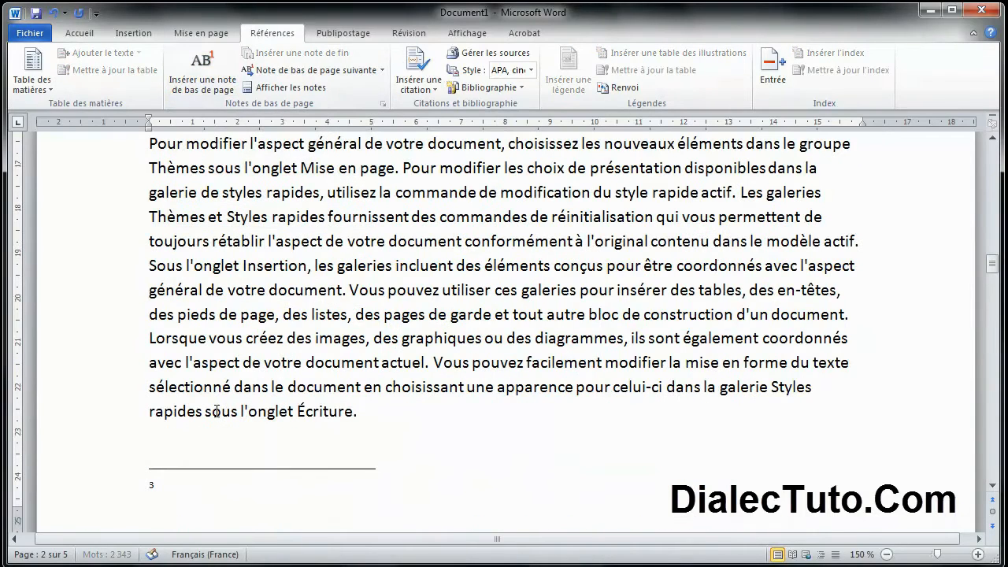
type("Livre Microsoft Excel")
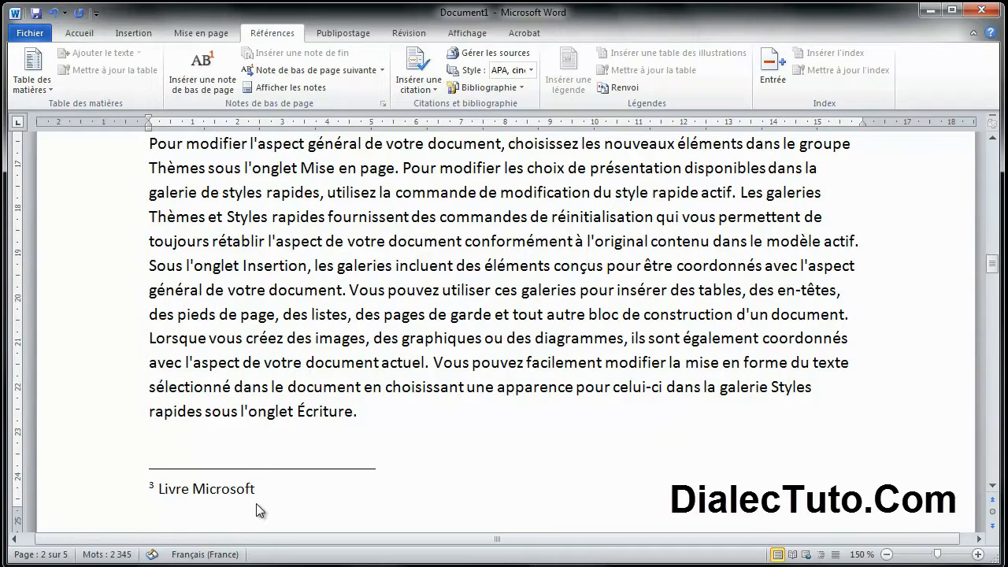
type(" 2010")
Place the cursor at the start of the first paragraph under the Informatique heading and go to the next footnote.
scroll(465, 396, "up", 10)
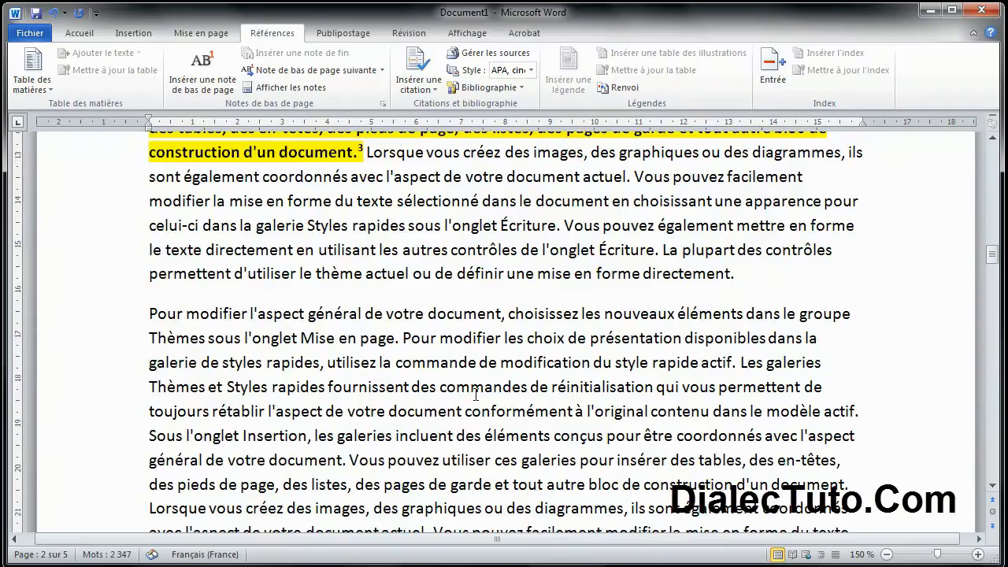
middle_click(490, 392)
middle_click(490, 239)
left_click(426, 342)
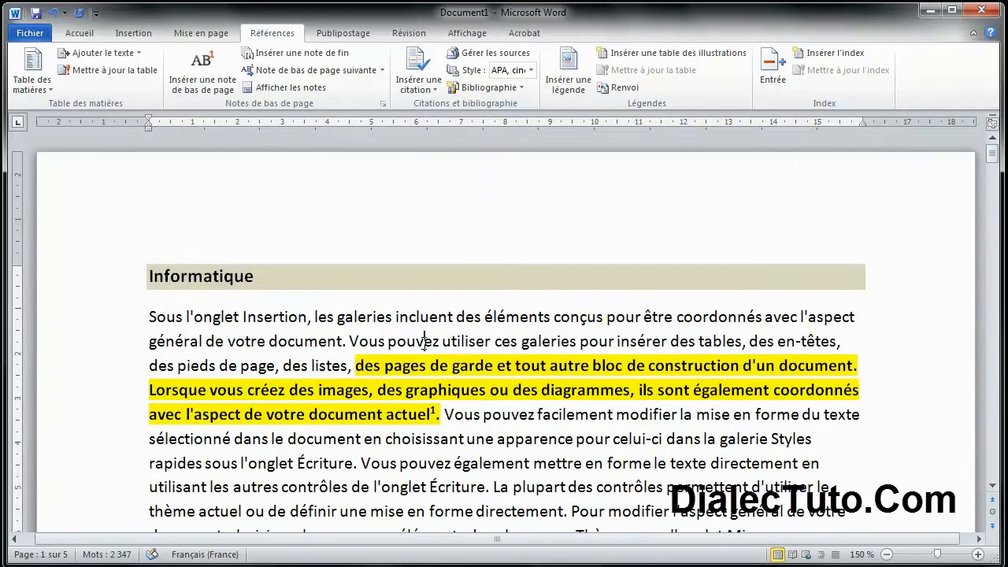
left_click(150, 317)
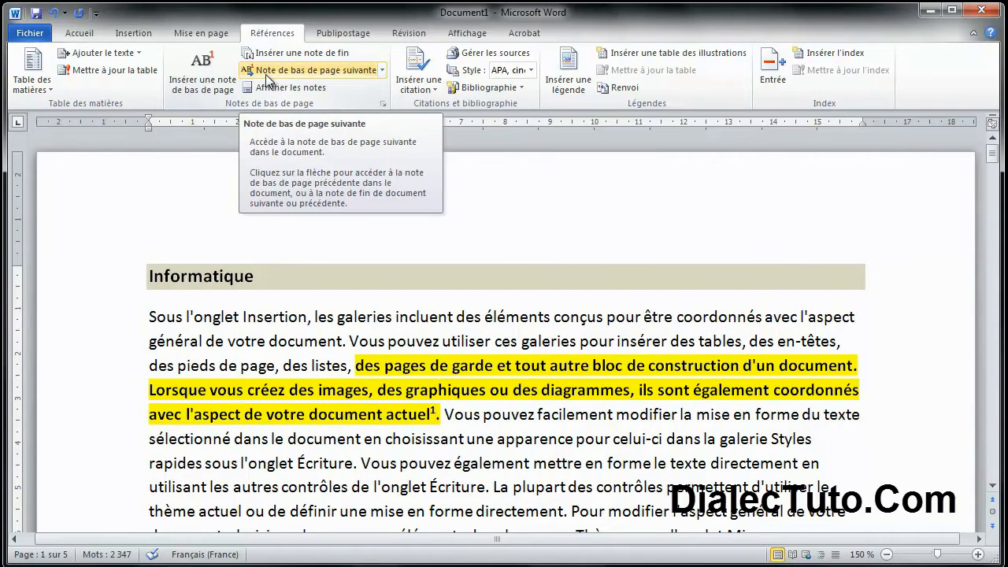
left_click(352, 70)
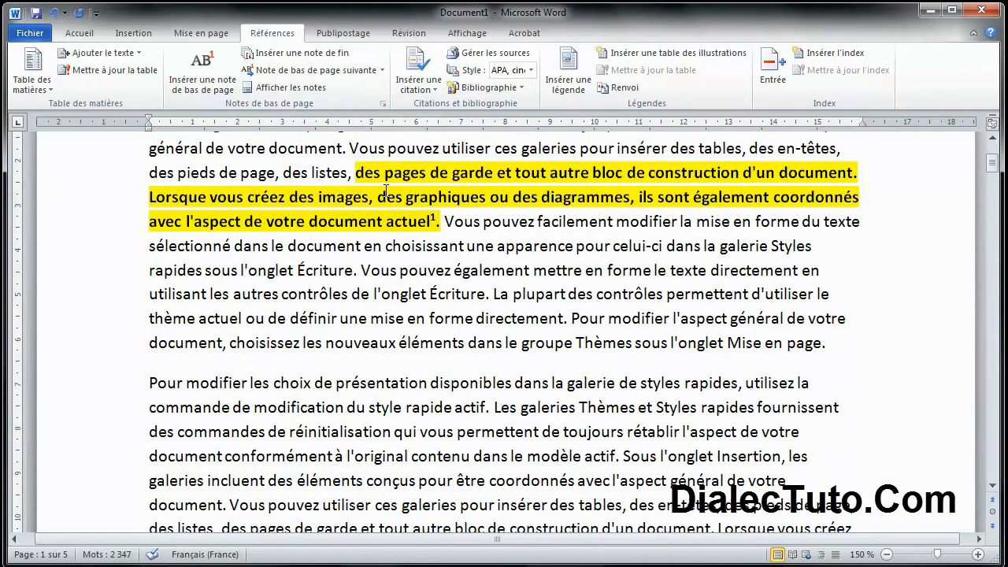
Go to the next footnote reference, return to the previous one, and view the endnote navigation options.
left_click(383, 71)
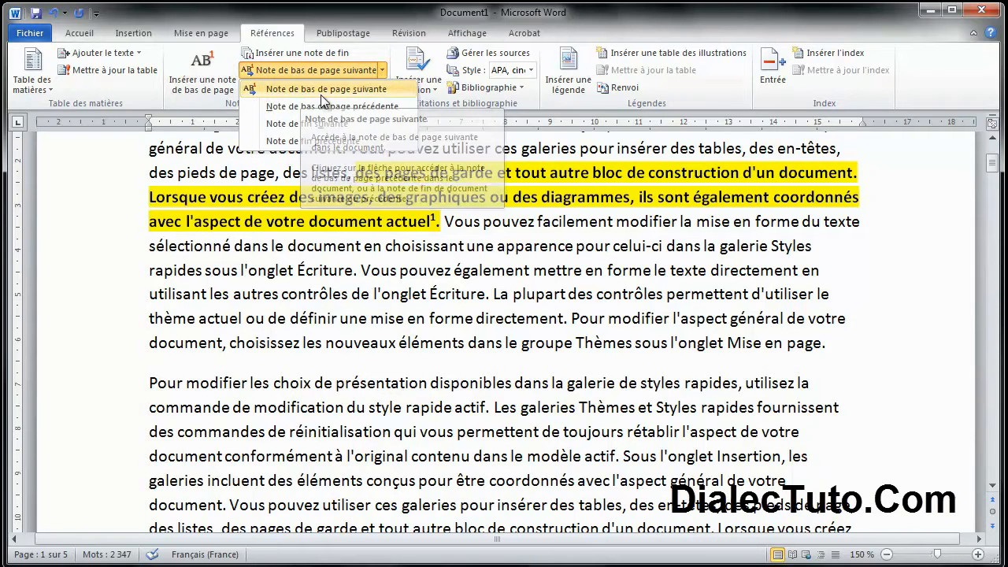
left_click(356, 90)
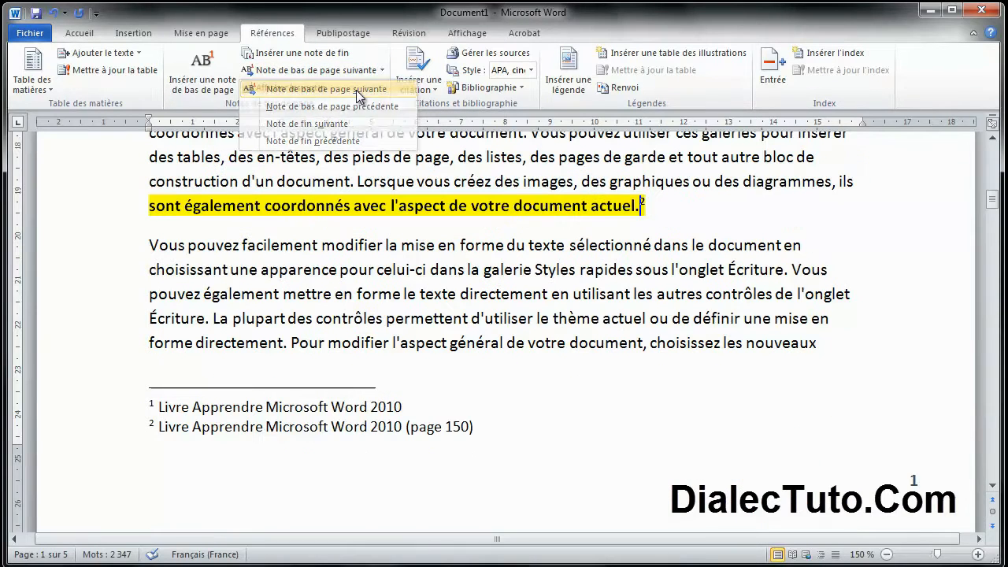
mouse_move(647, 205)
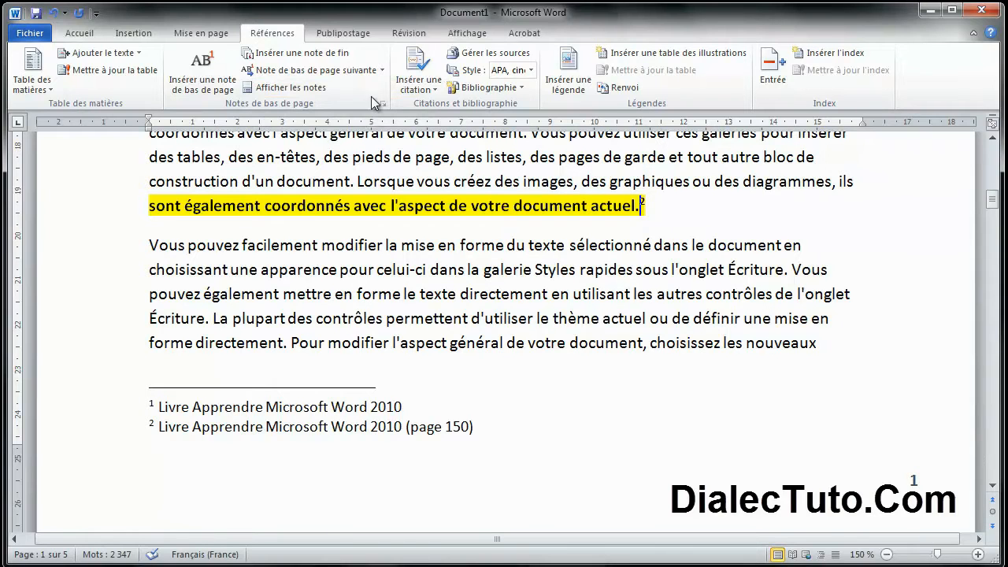
left_click(382, 71)
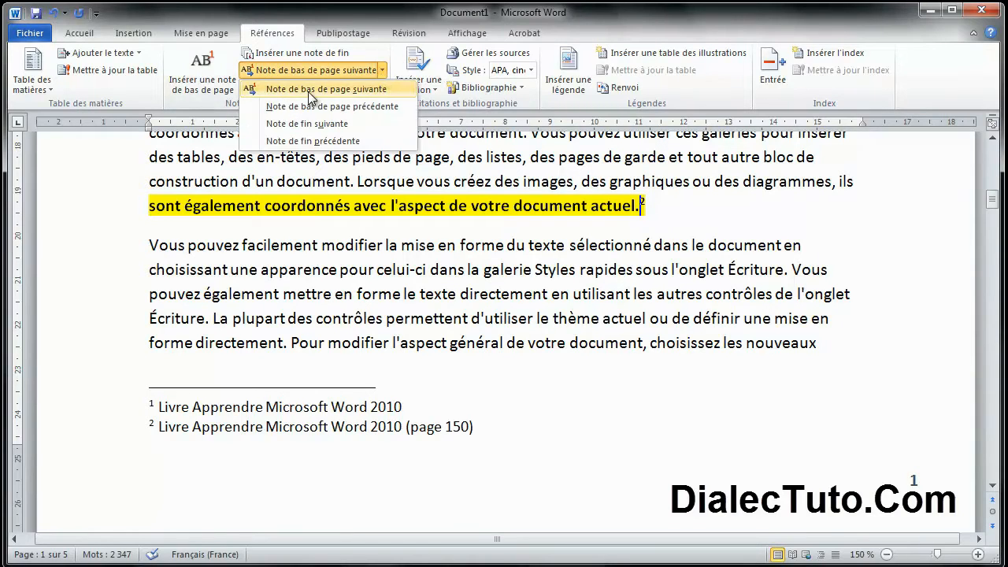
left_click(376, 110)
mouse_move(438, 218)
left_click(383, 70)
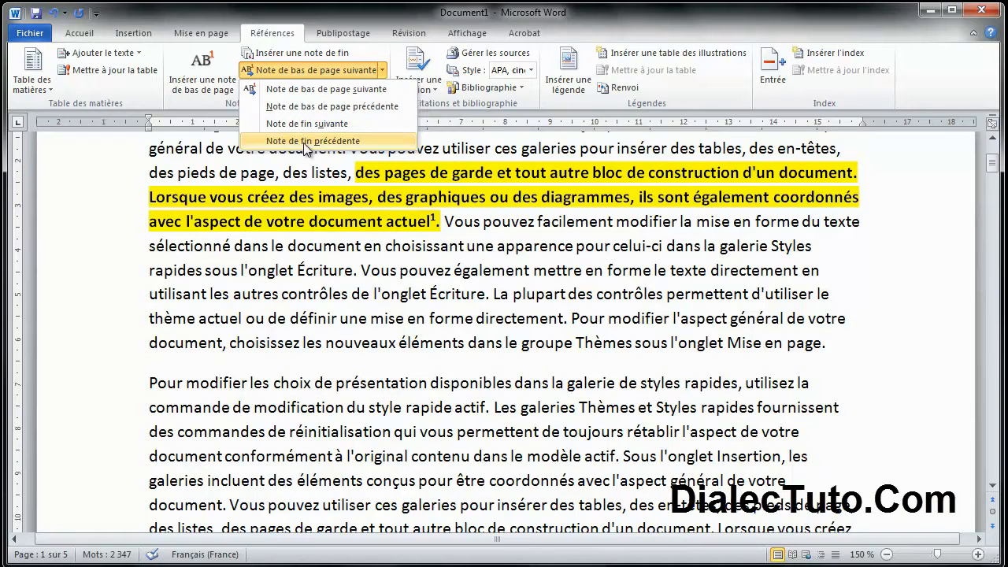
left_click(384, 250)
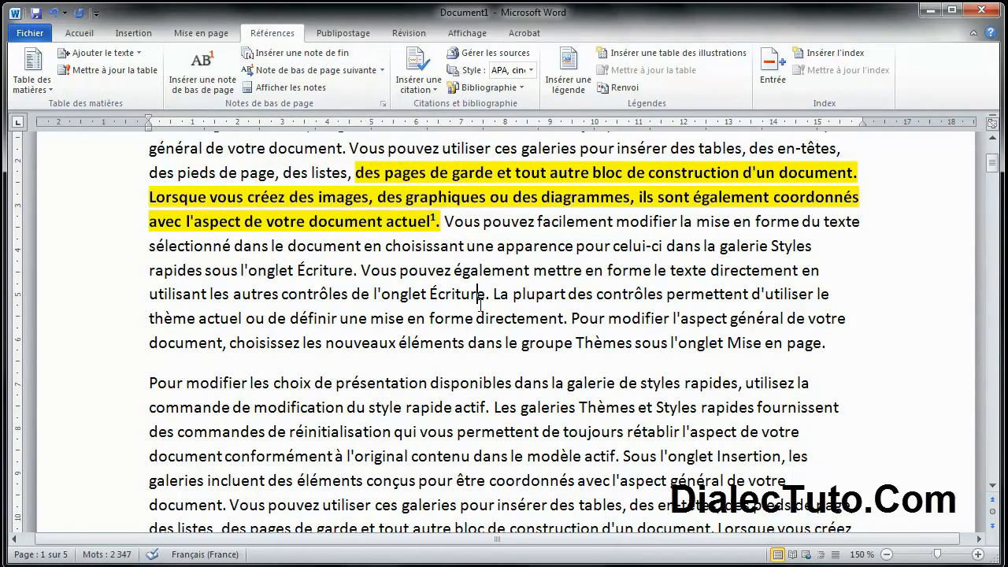
Insert an endnote after the Informatique heading with the text "Apprendre Microsoft Office".
scroll(480, 306, "up", 3)
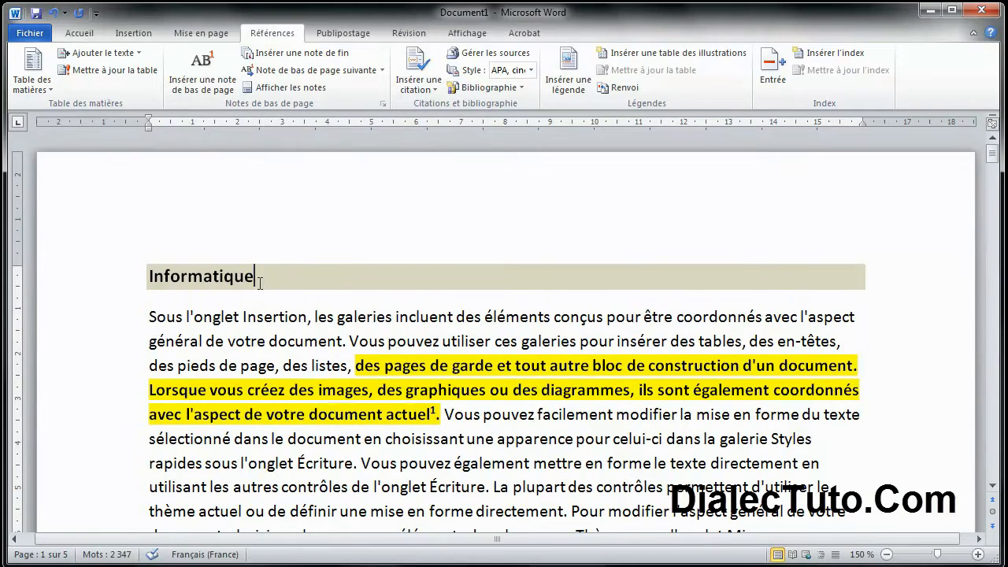
left_click(294, 58)
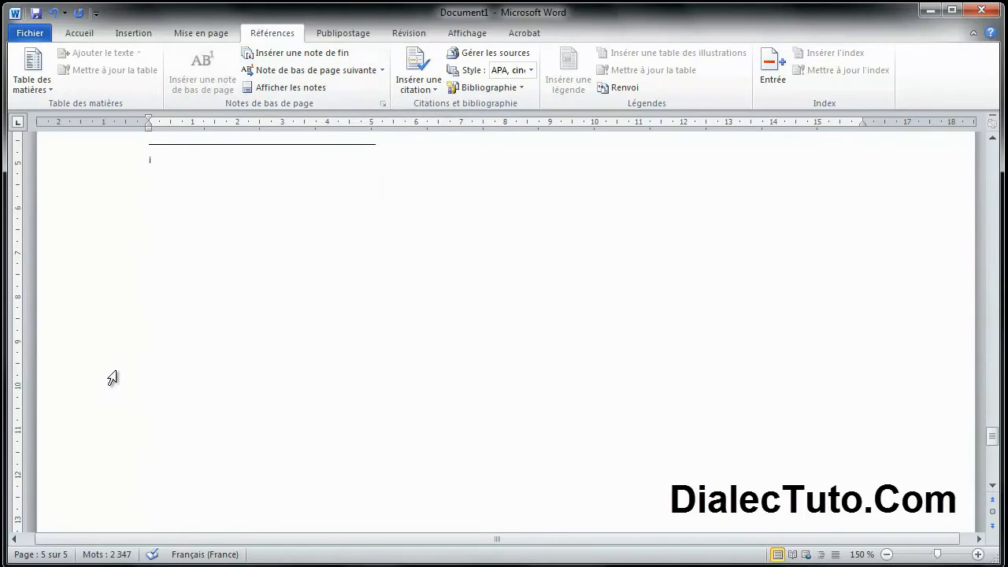
type("Apprendre ")
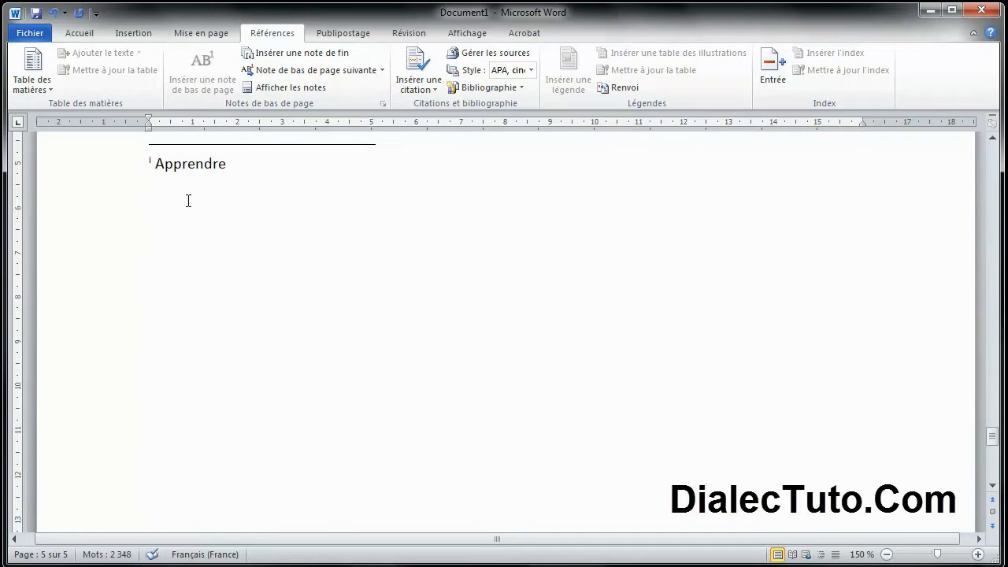
type("Microsoft")
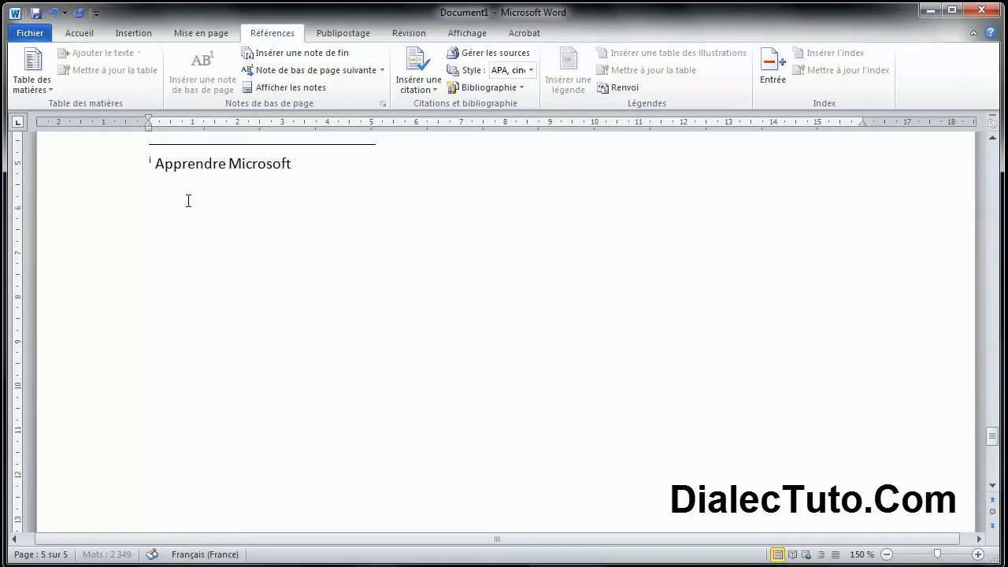
type(" Office")
Check the endnote mark on the Informatique heading and review the footnote and endnote settings without changing them.
left_click_drag(994, 438, 994, 156)
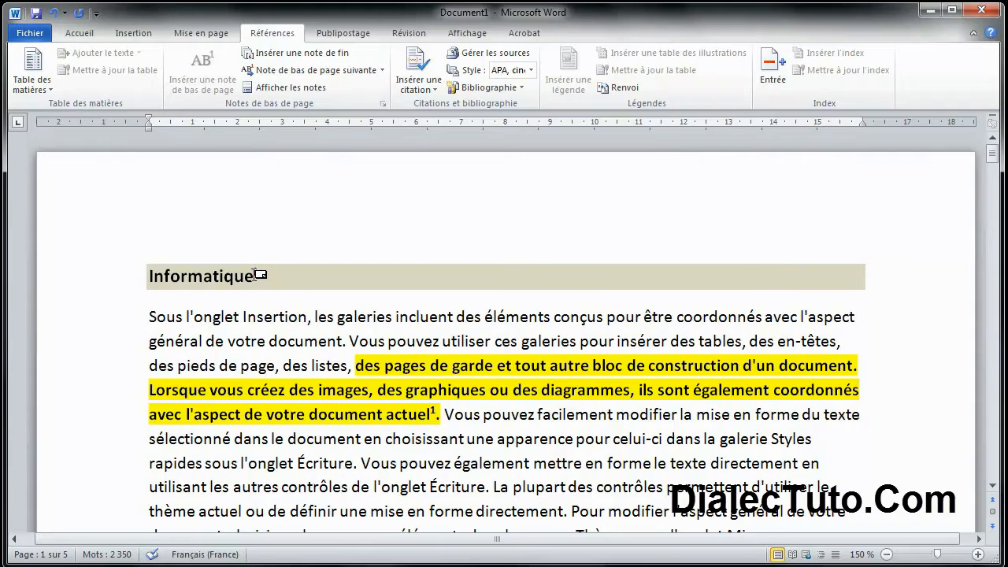
mouse_move(257, 274)
left_click(382, 108)
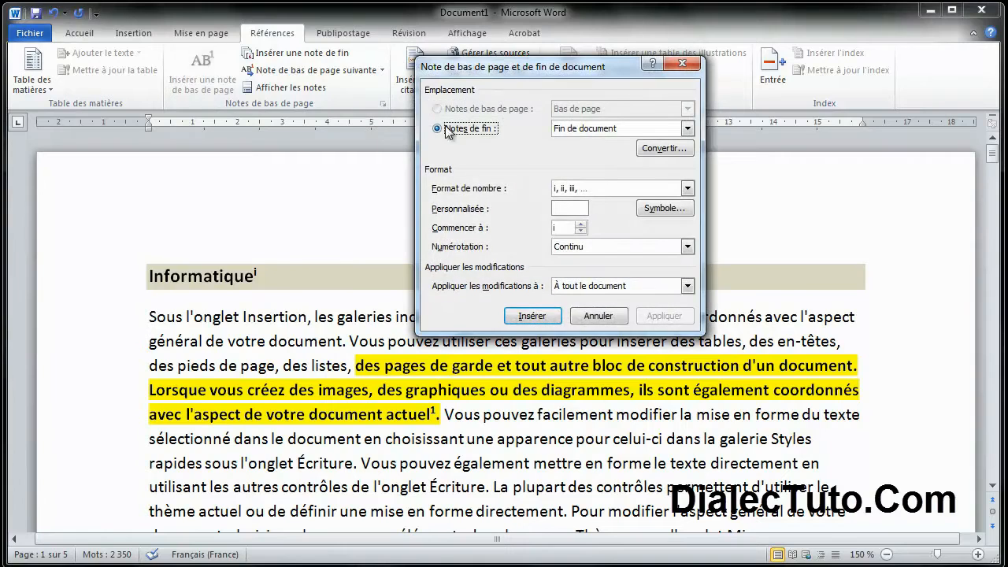
left_click_drag(510, 64, 415, 139)
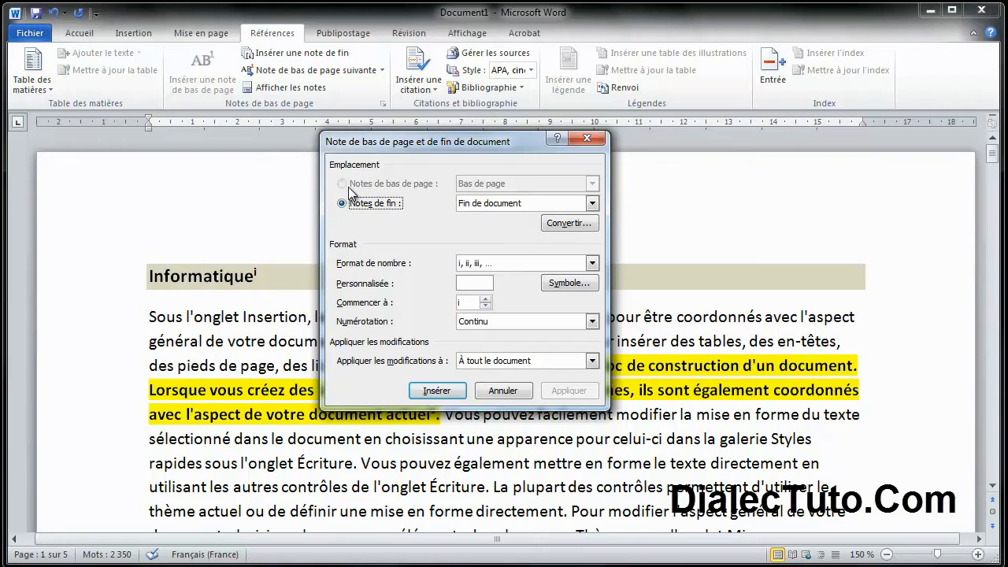
left_click(508, 390)
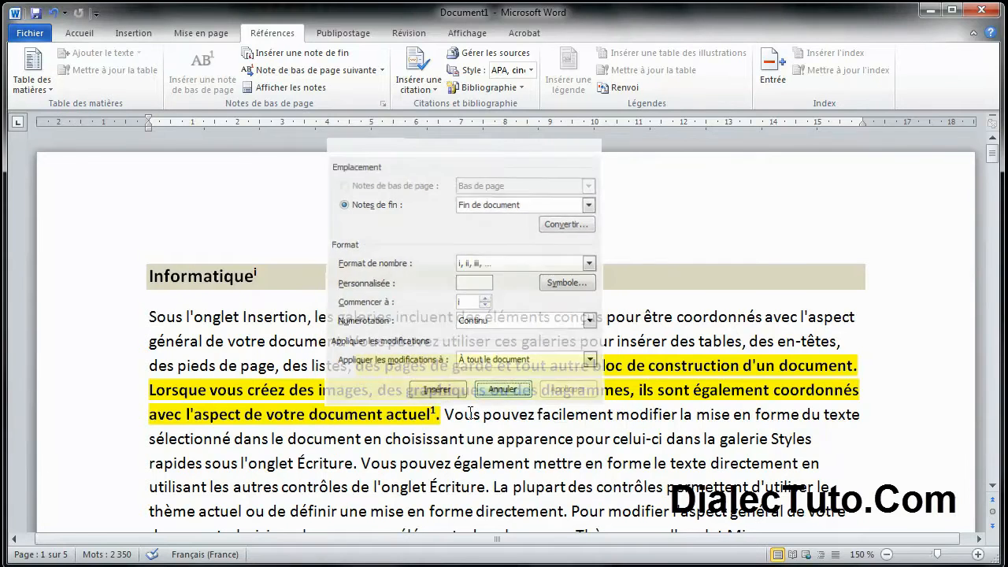
Place the cursor in the first highlighted passage and compare the footnote settings with the endnote settings, ending on Notes de fin.
left_click(420, 392)
left_click_drag(411, 414, 409, 393)
left_click(388, 393)
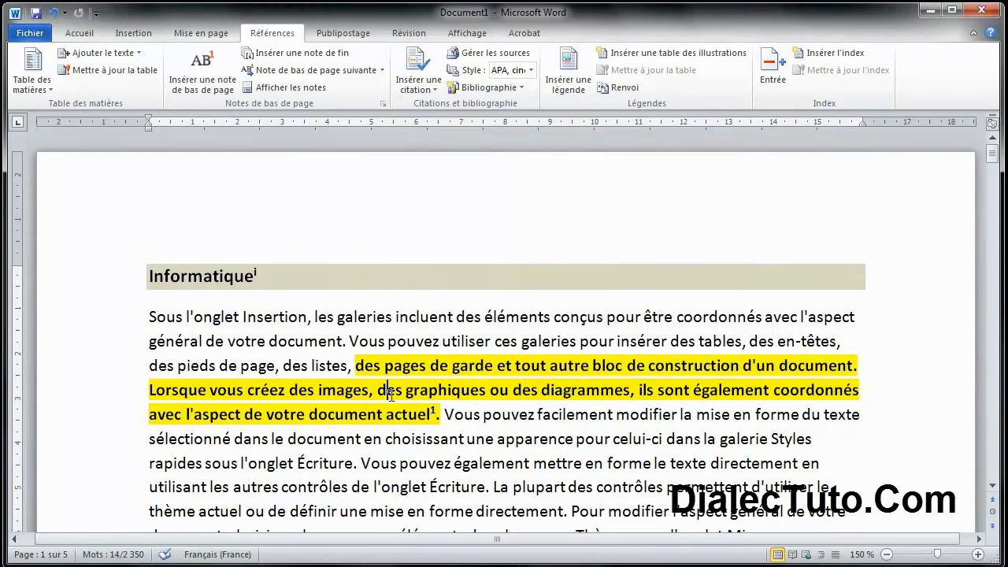
left_click(382, 103)
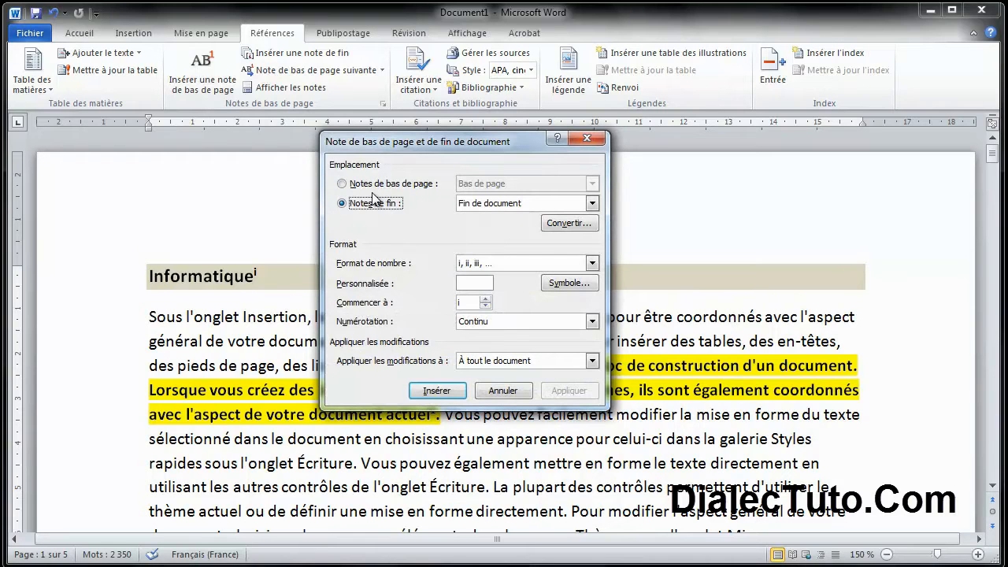
left_click_drag(433, 150, 300, 104)
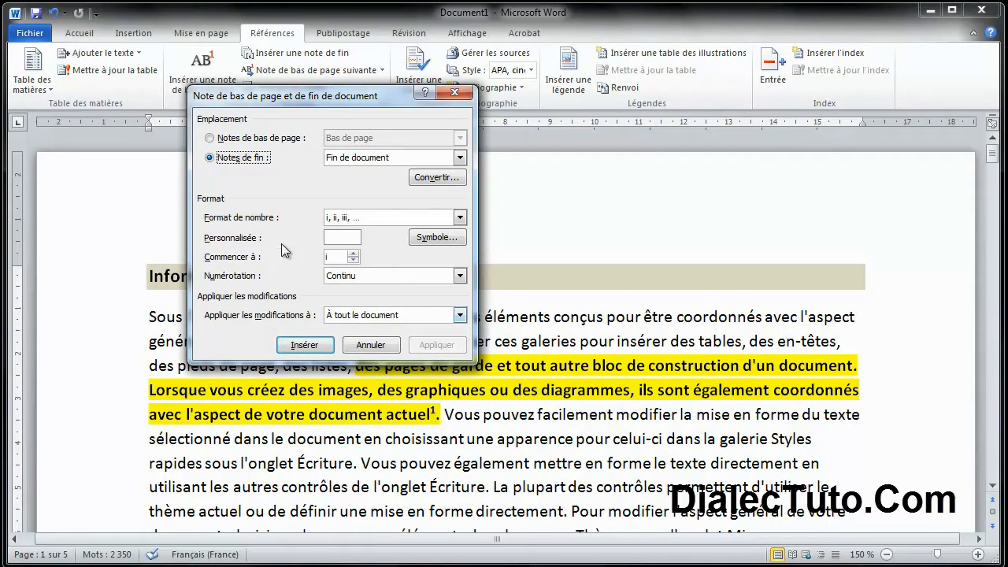
left_click(236, 138)
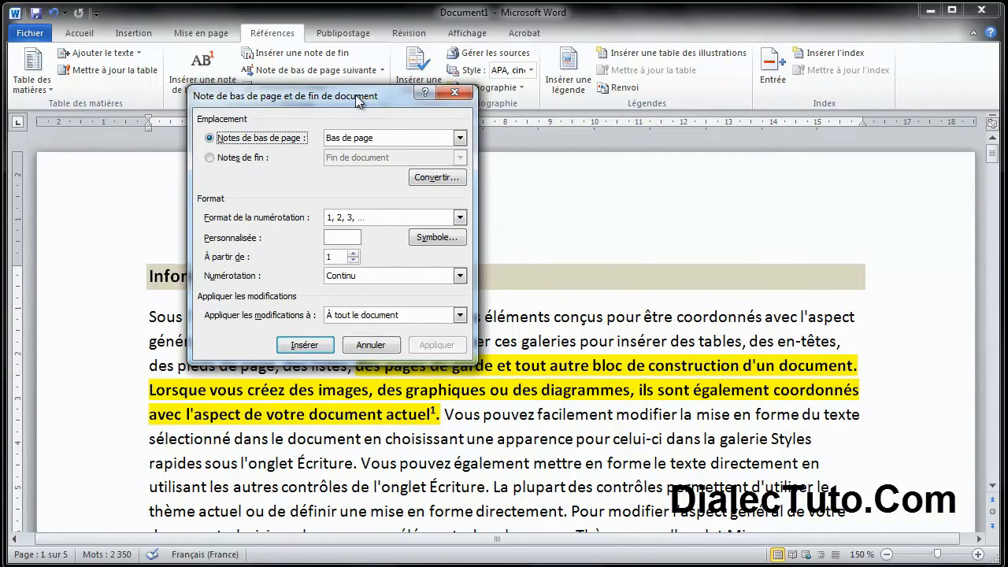
left_click_drag(355, 96, 506, 110)
left_click(391, 170)
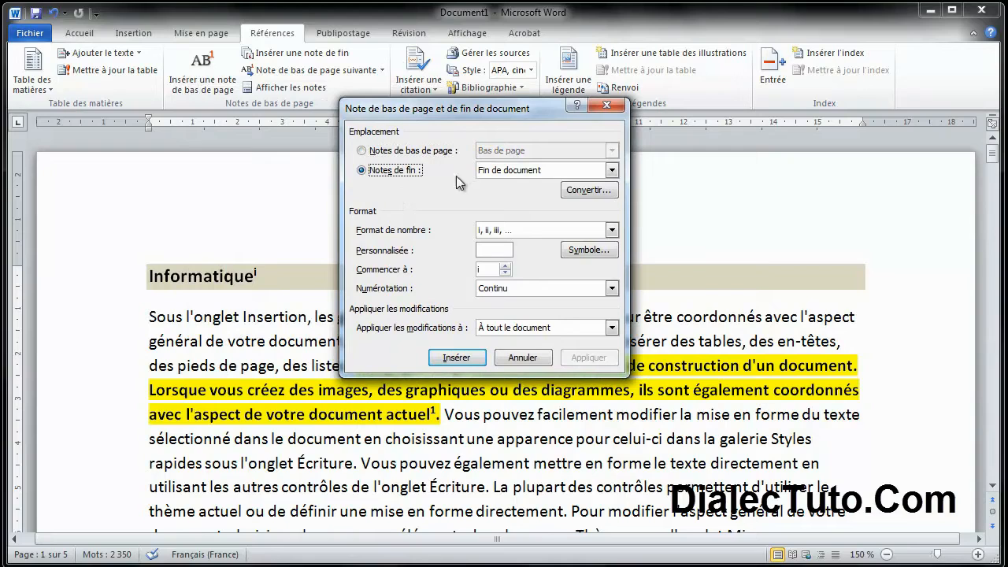
Keep Fin de document as the endnote location and view the note conversion options without converting any notes.
left_click(503, 173)
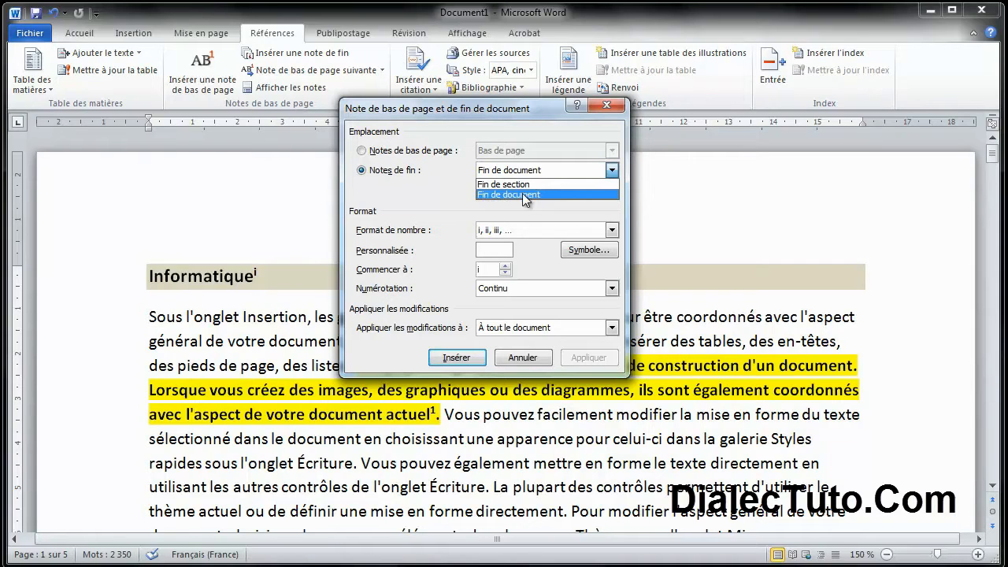
left_click(519, 194)
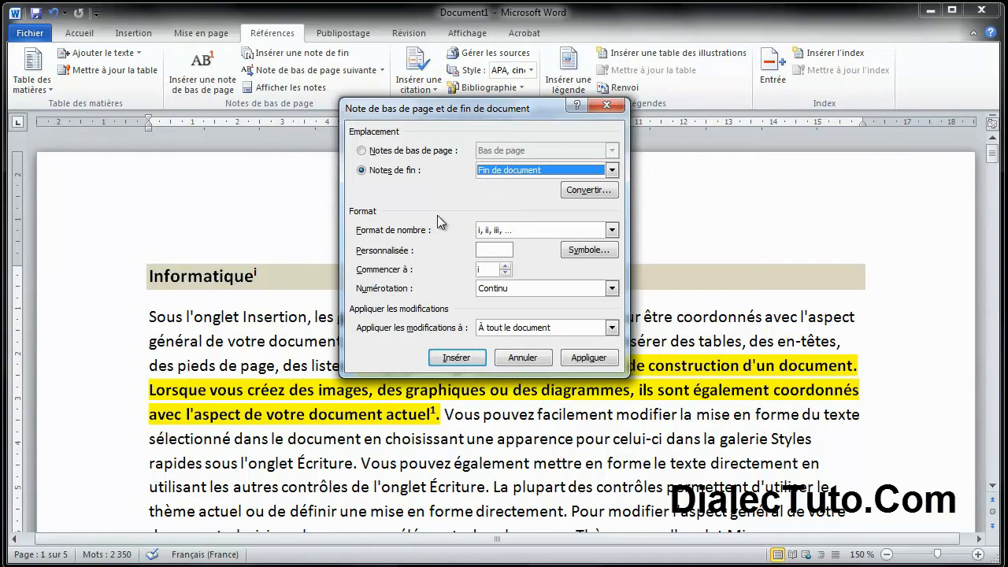
left_click(587, 191)
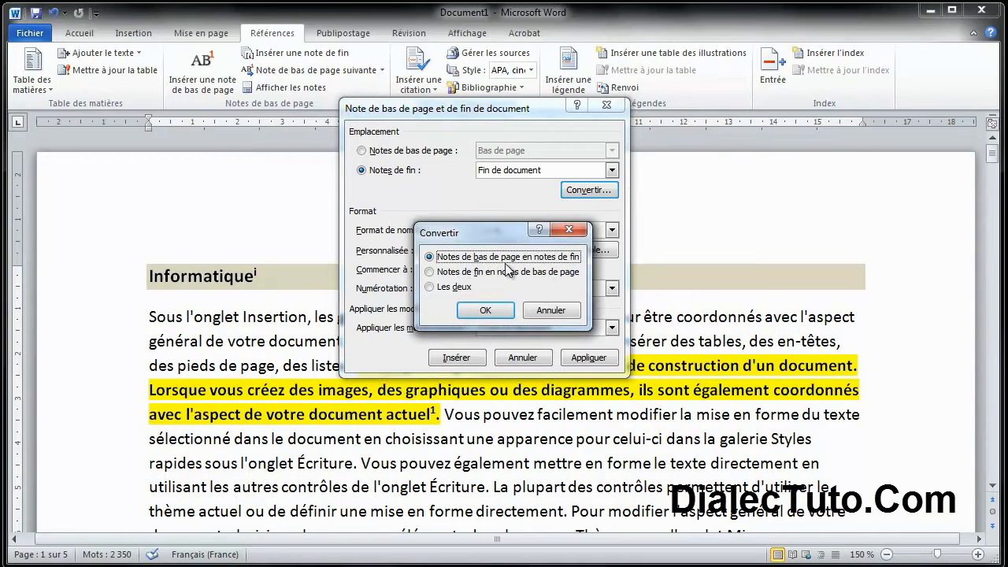
left_click(549, 308)
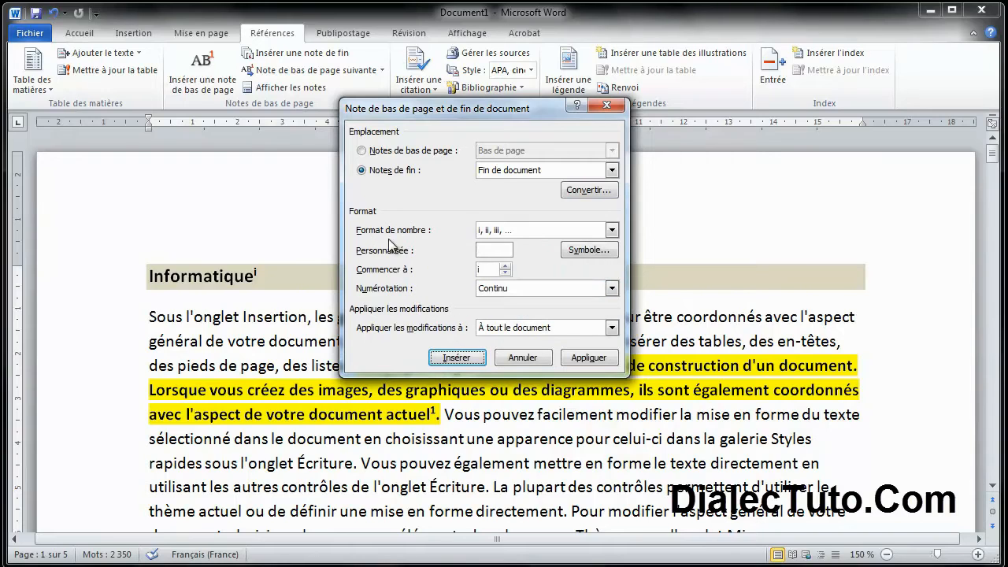
Apply the a, b, c, … number format to the endnotes, starting at a, for the whole document.
left_click(611, 230)
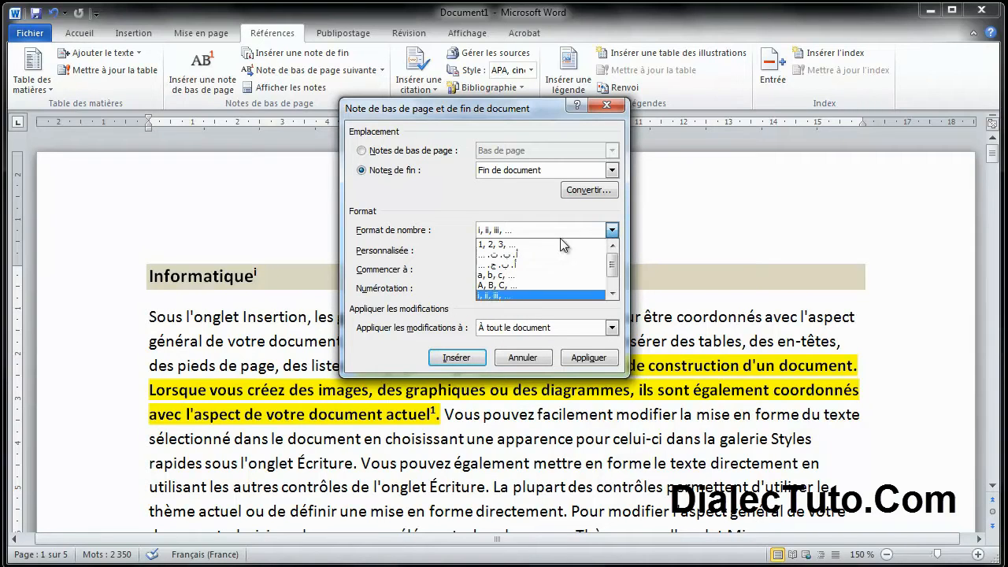
left_click(496, 274)
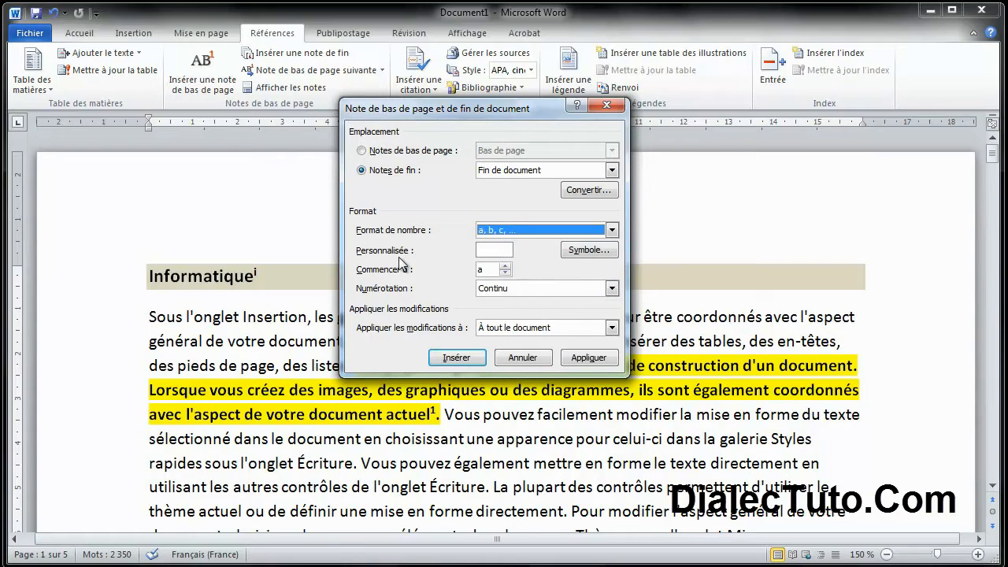
left_click(505, 266)
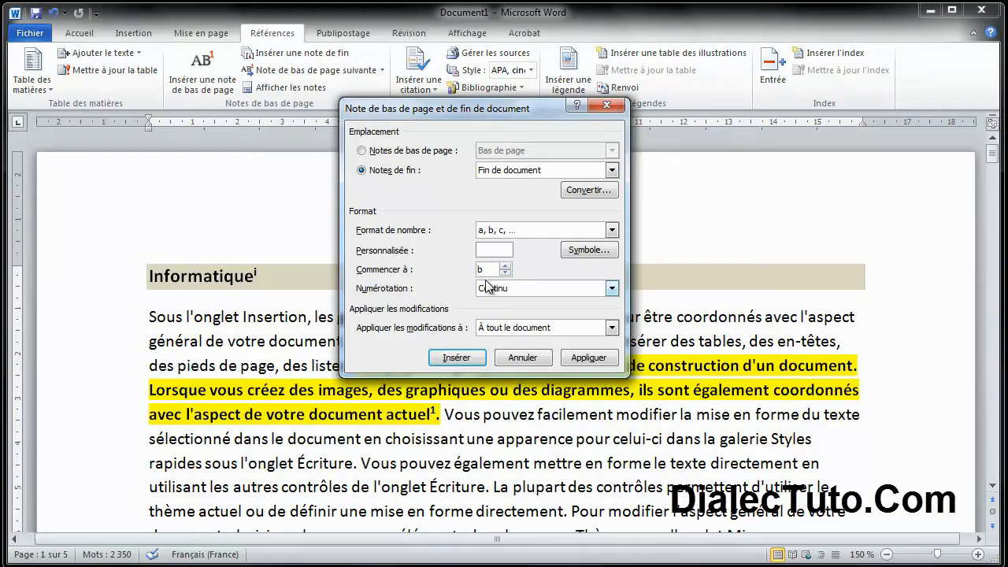
left_click(505, 273)
left_click(536, 331)
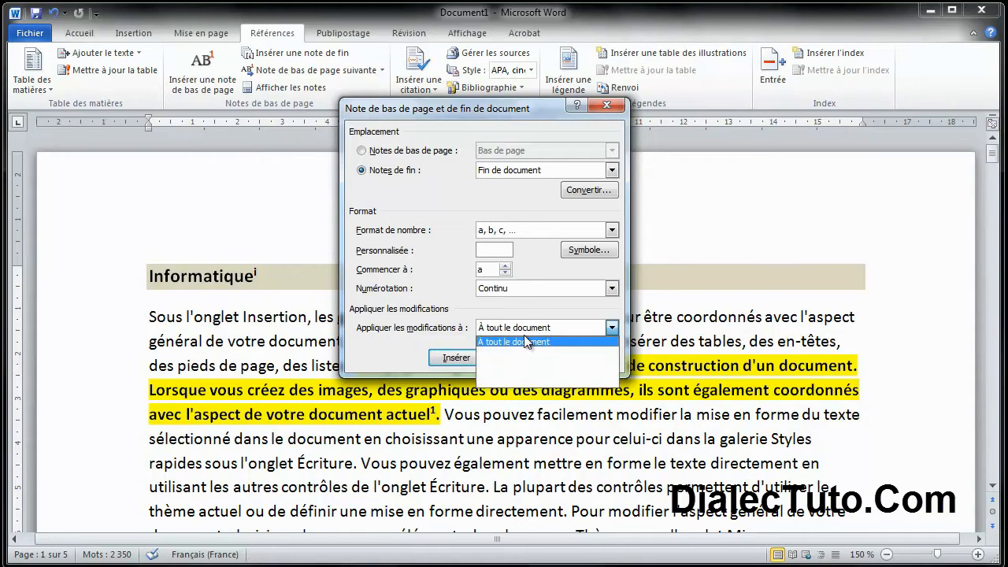
left_click(420, 334)
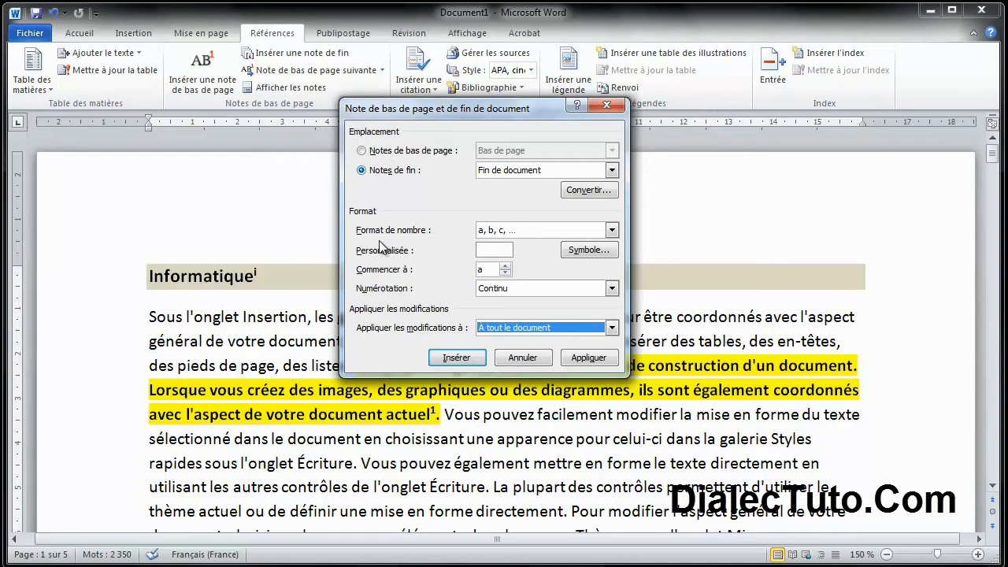
left_click(589, 358)
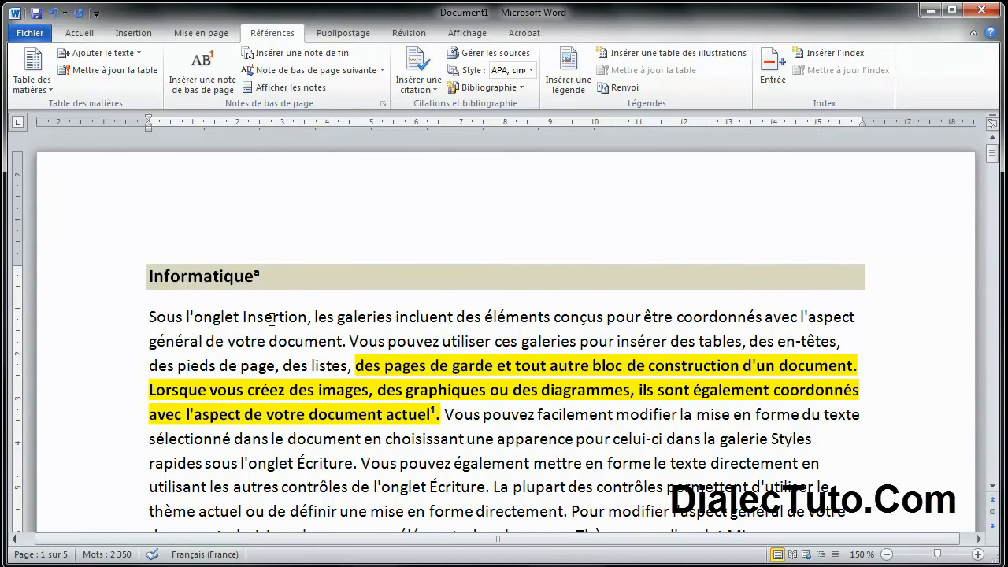
Review the endnote settings again without changing them, and check the endnote mark on the Informatique heading.
scroll(271, 318, "down", 2)
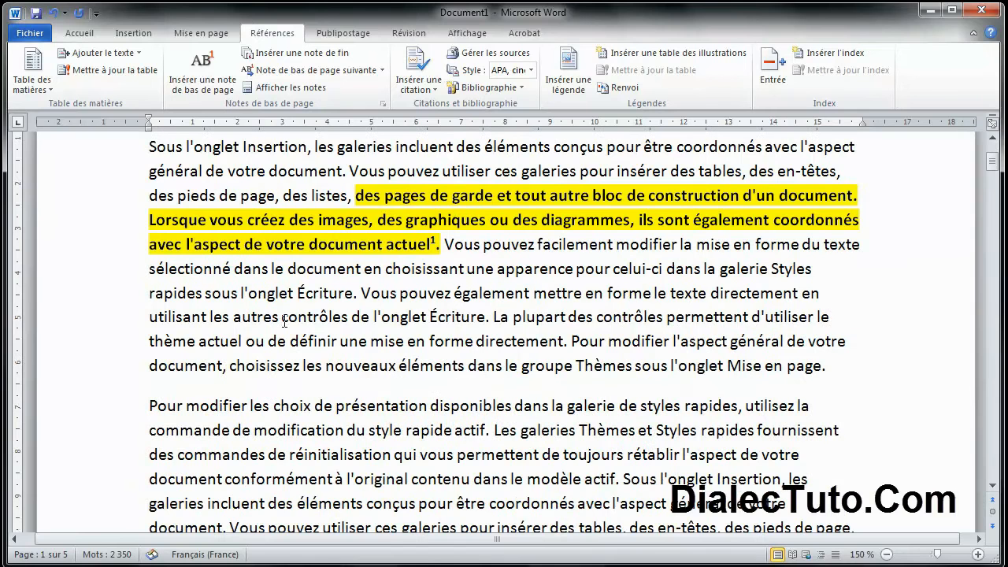
left_click(383, 103)
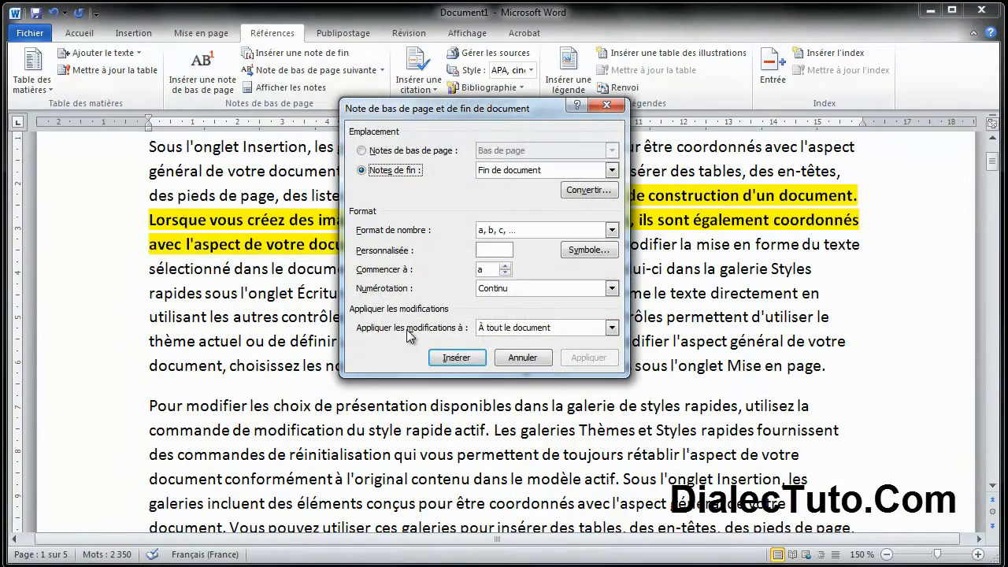
left_click(523, 358)
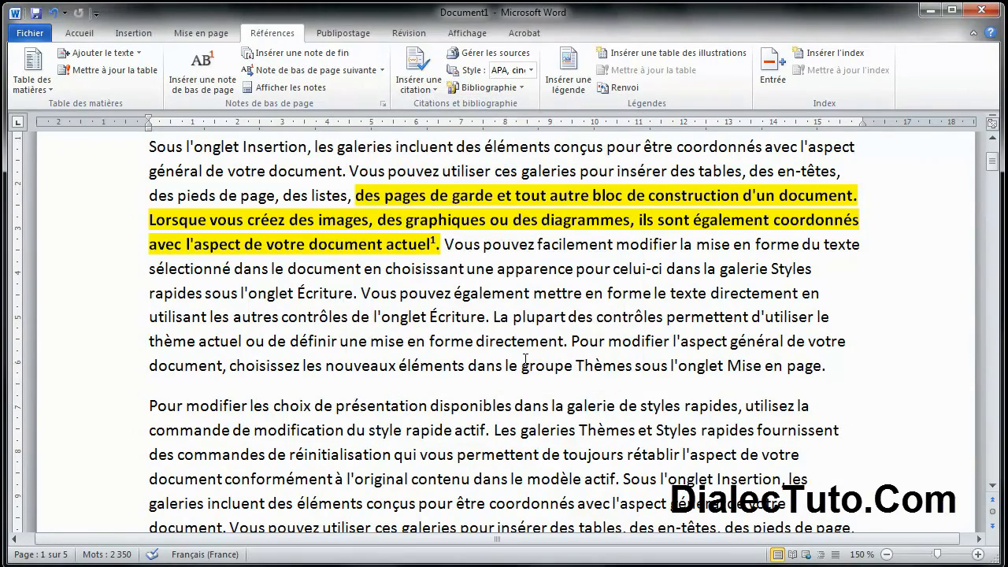
scroll(405, 352, "up", 2)
scroll(405, 351, "down", 1)
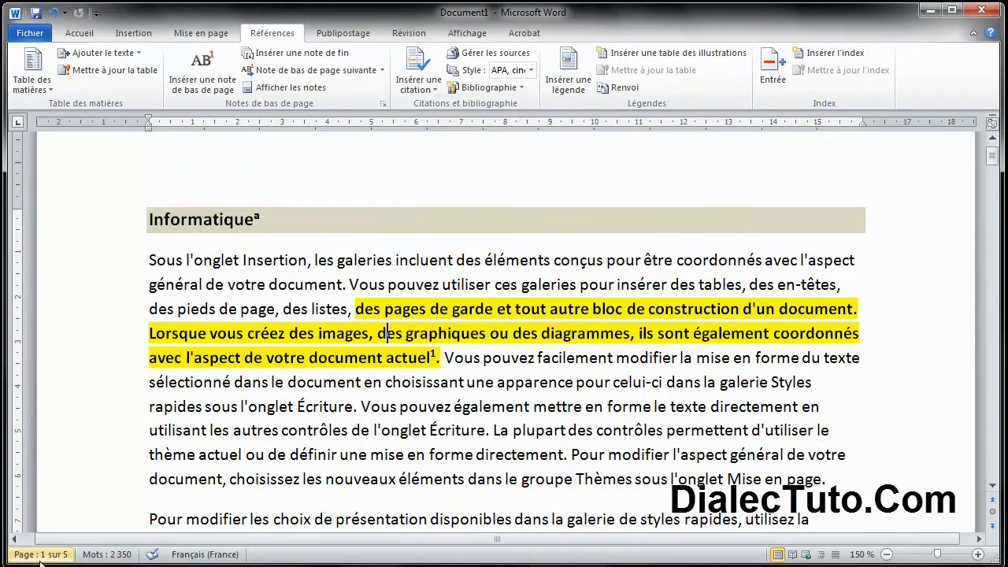
Examine the footnote marks in the highlighted passages on pages 1 and 2 and the note text beneath page 2.
mouse_move(438, 352)
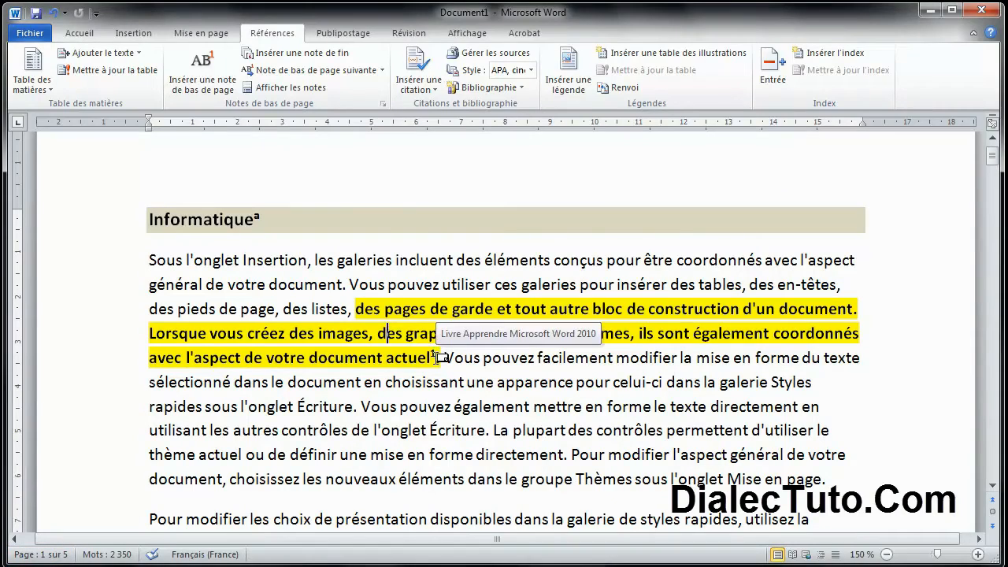
scroll(438, 357, "down", 12)
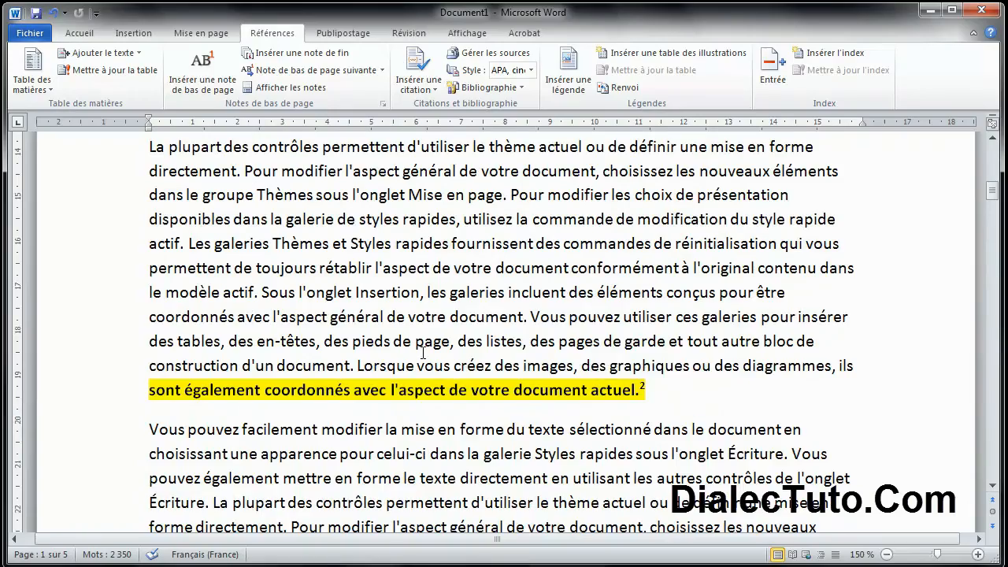
scroll(423, 352, "down", 10)
scroll(644, 377, "down", 10)
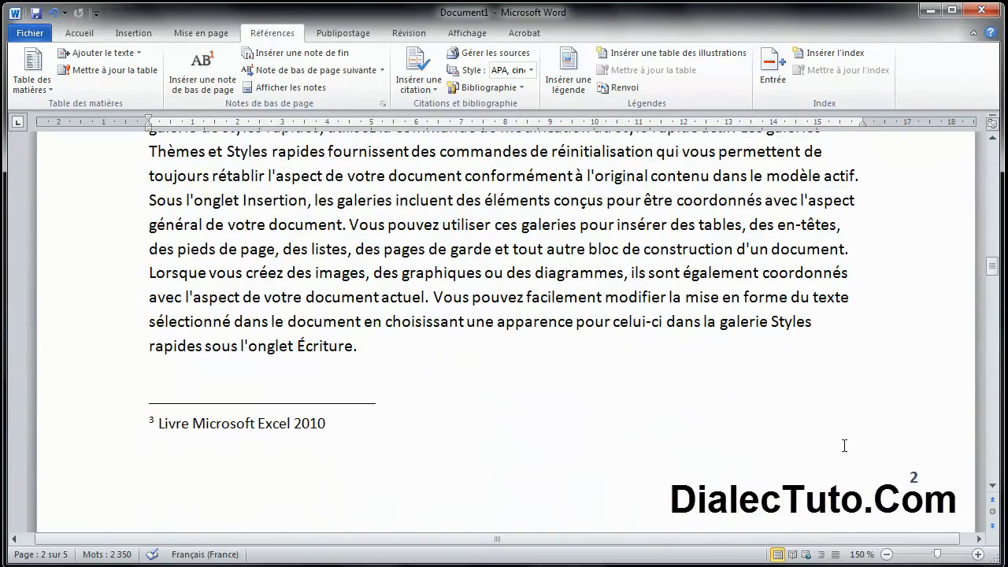
scroll(445, 307, "up", 10)
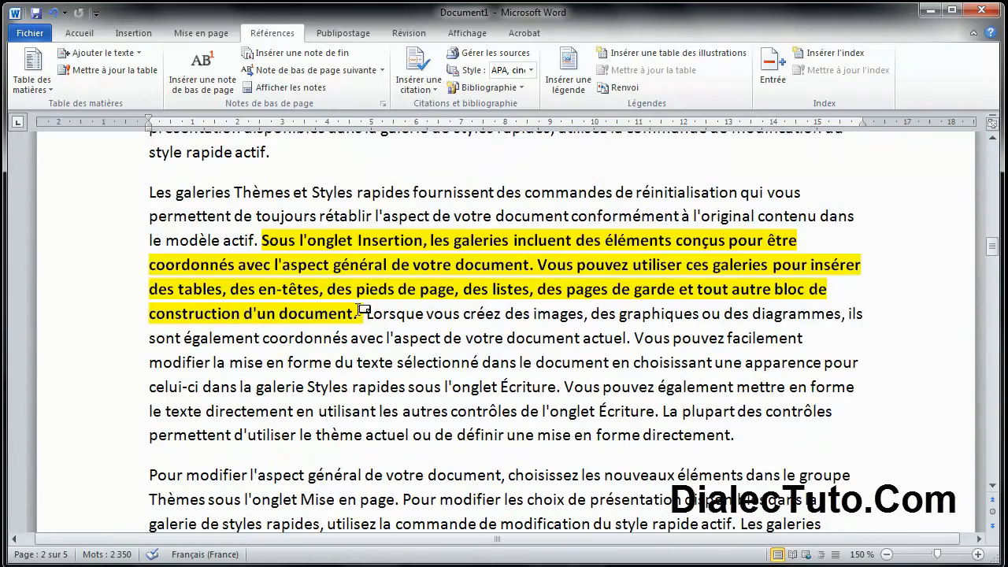
Select the footnote 3 mark after the highlighted passage on page 2 and check its note text at the page end.
left_click_drag(366, 313, 358, 311)
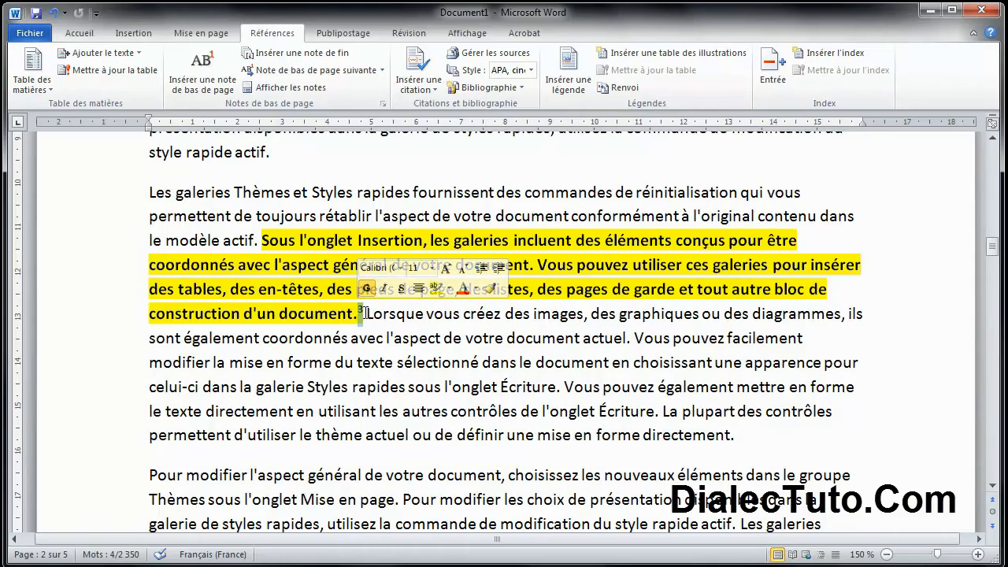
scroll(364, 311, "up", 3)
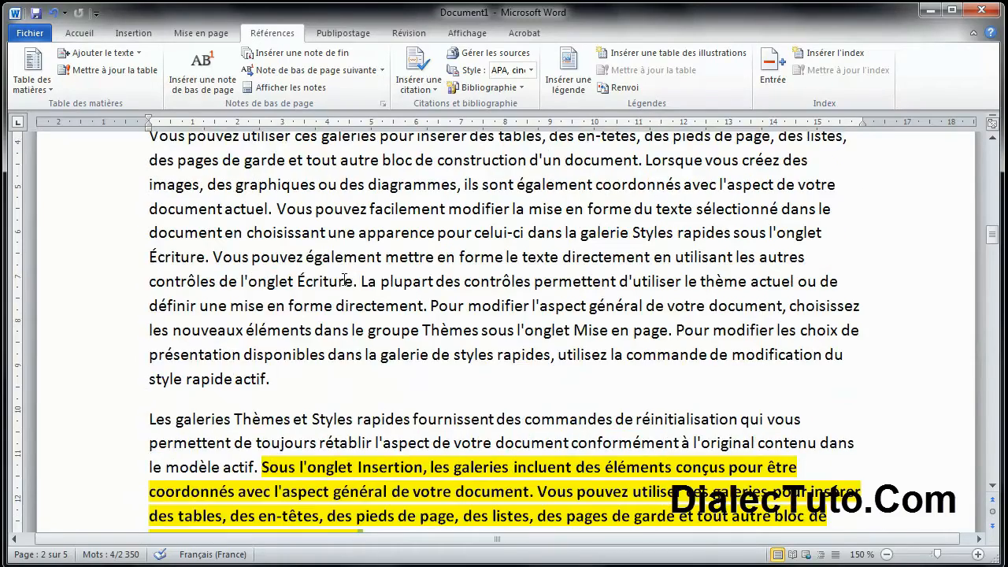
scroll(361, 309, "down", 2)
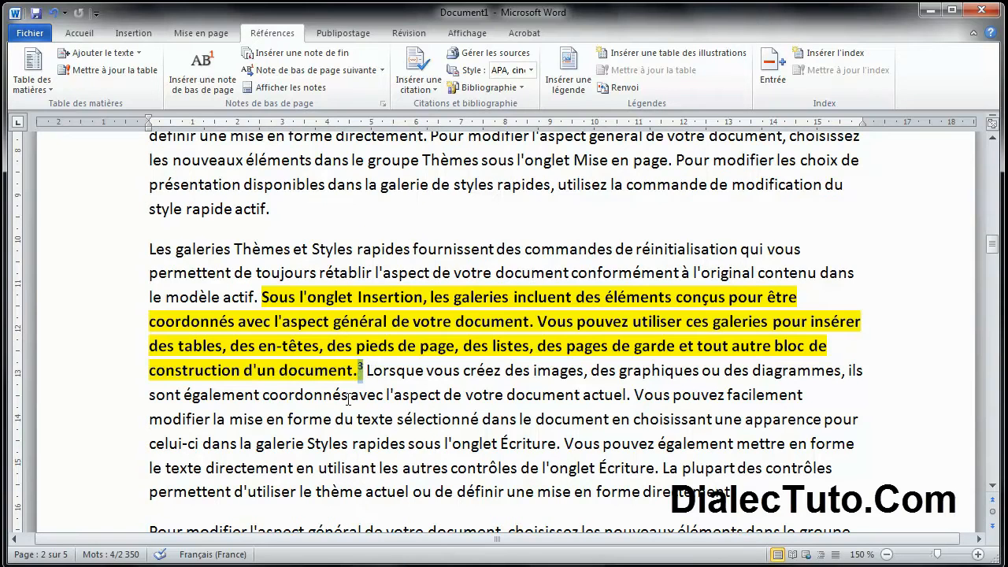
scroll(337, 288, "down", 9)
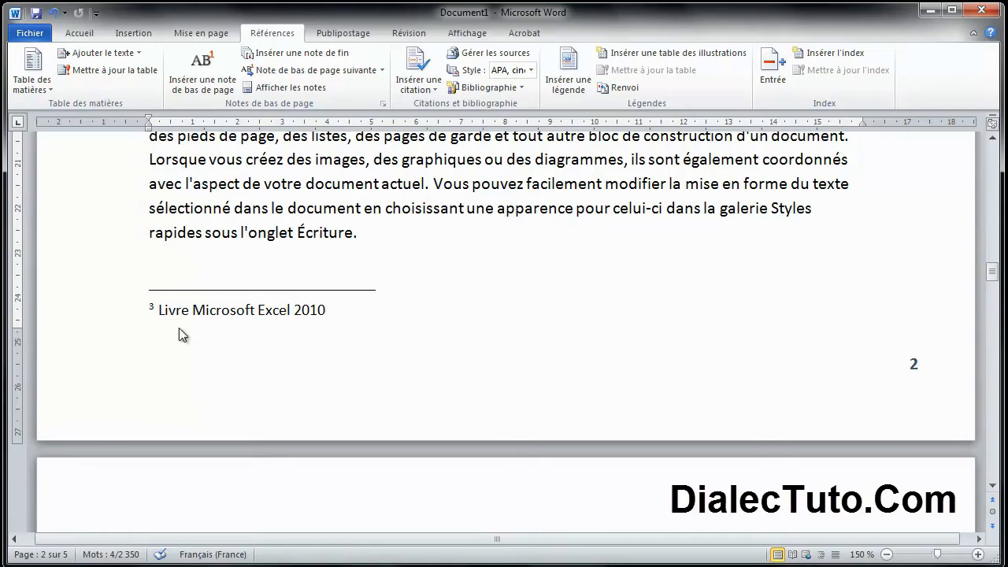
scroll(259, 309, "up", 10)
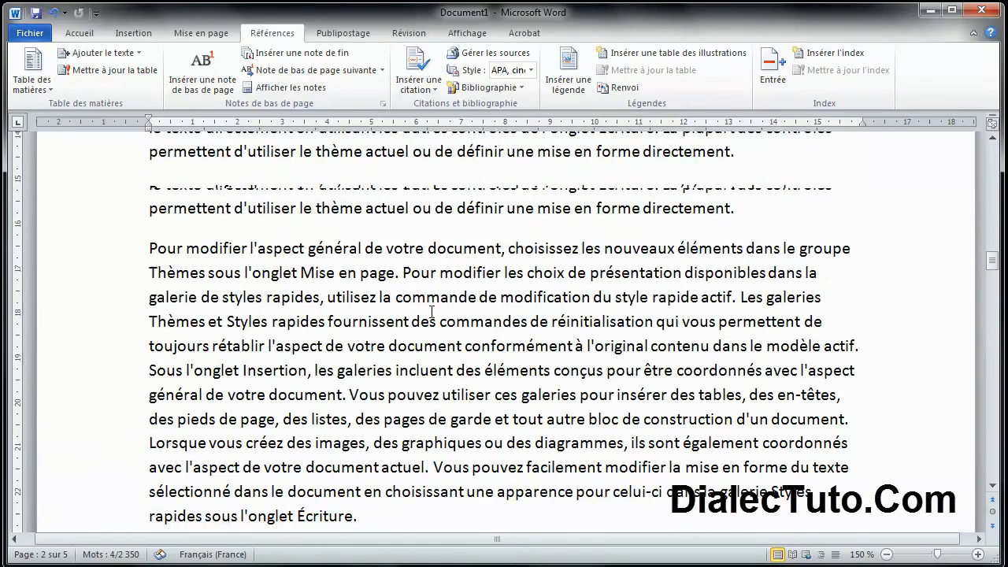
Set the footnote numbering to Recommencer à chaque page, keeping the 1, 2, 3, … format, and apply it to the whole document.
left_click(381, 224)
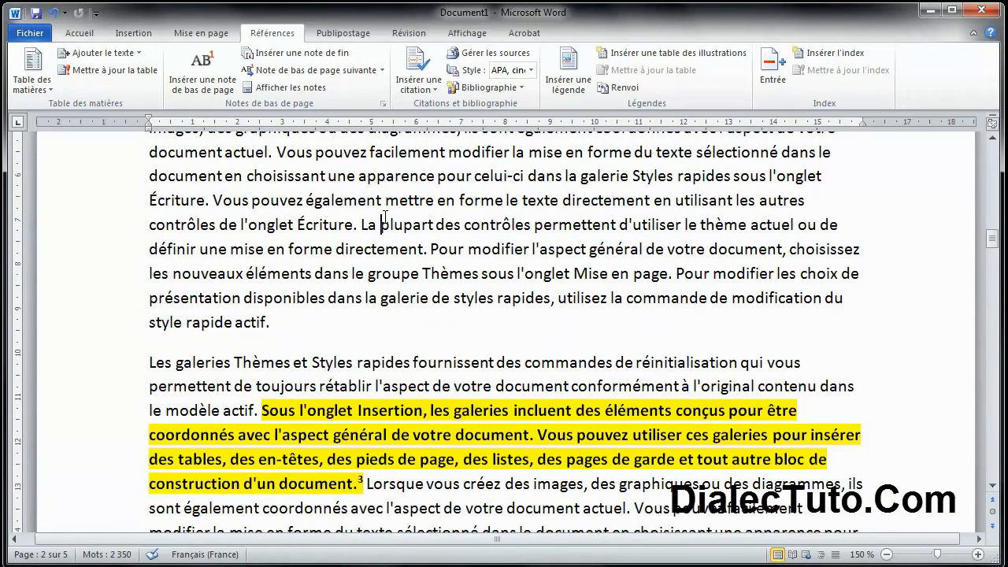
left_click(383, 103)
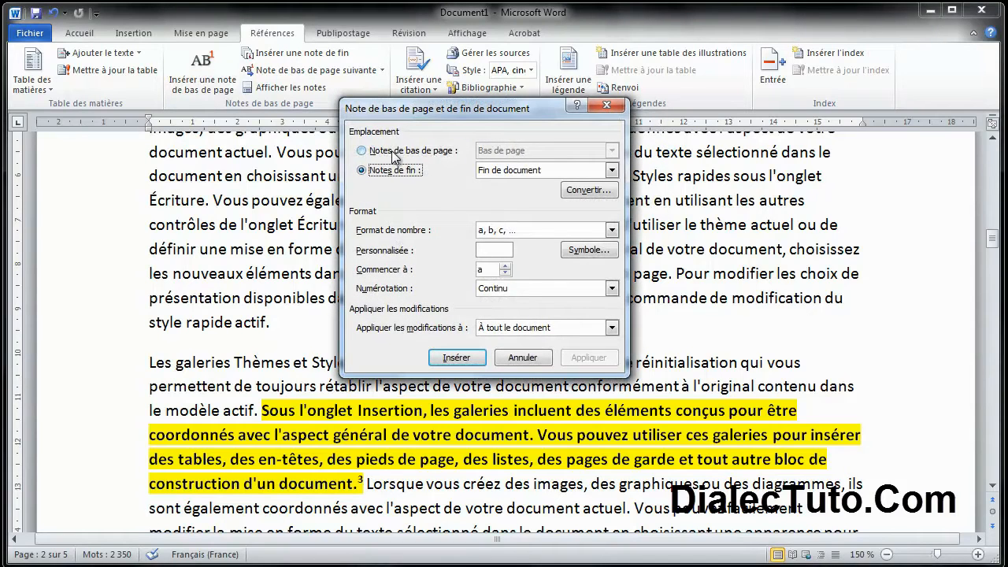
left_click(390, 151)
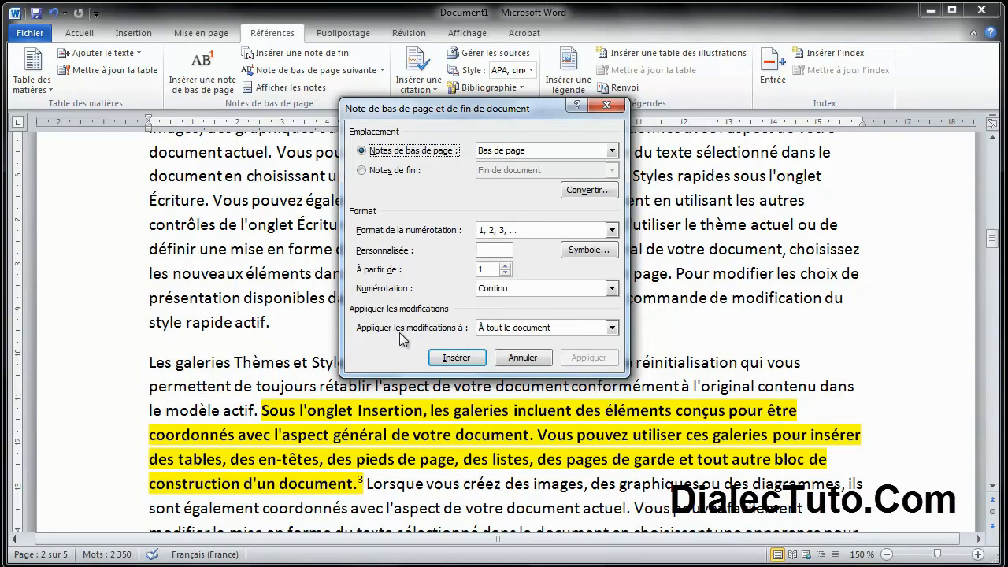
left_click(612, 329)
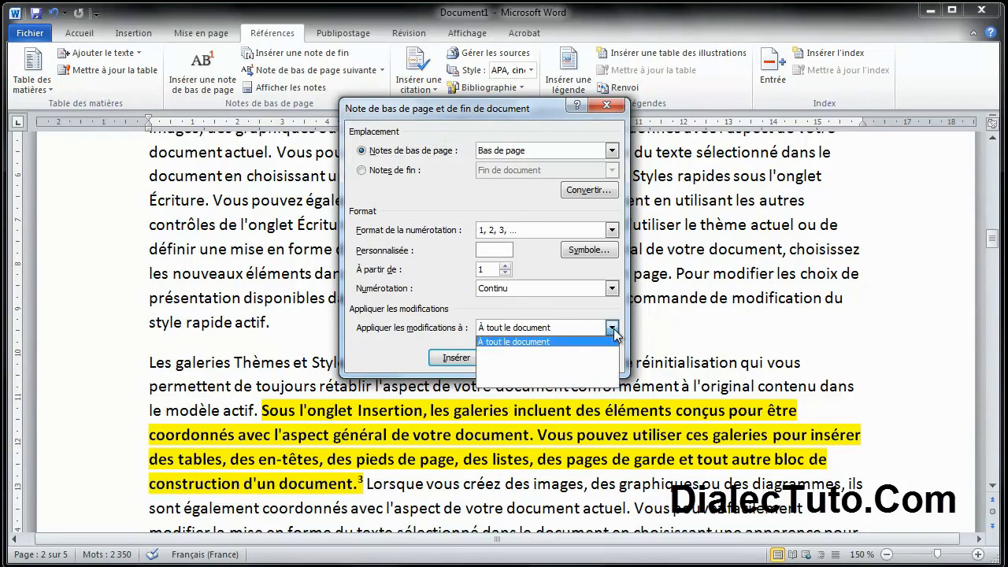
left_click(614, 335)
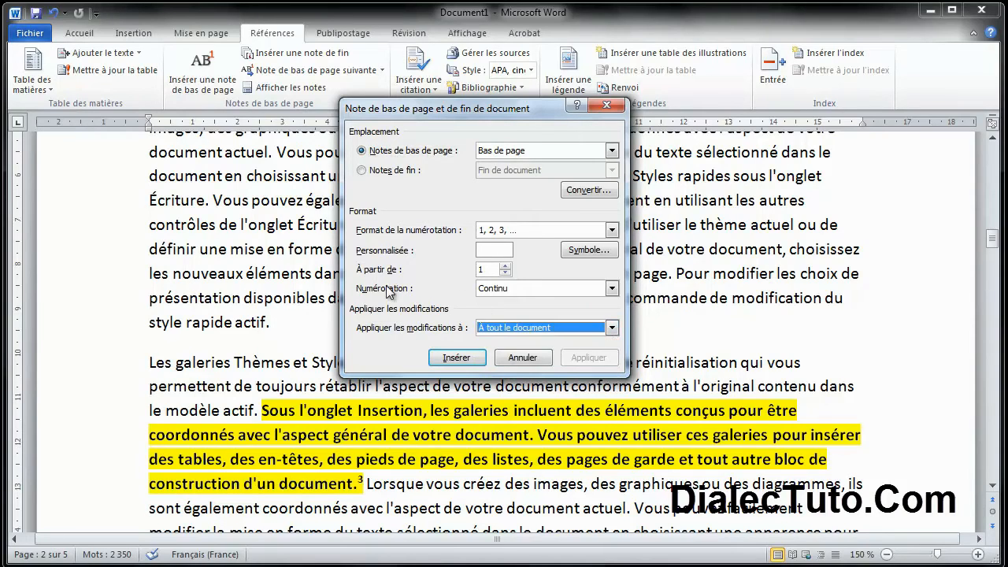
left_click(534, 286)
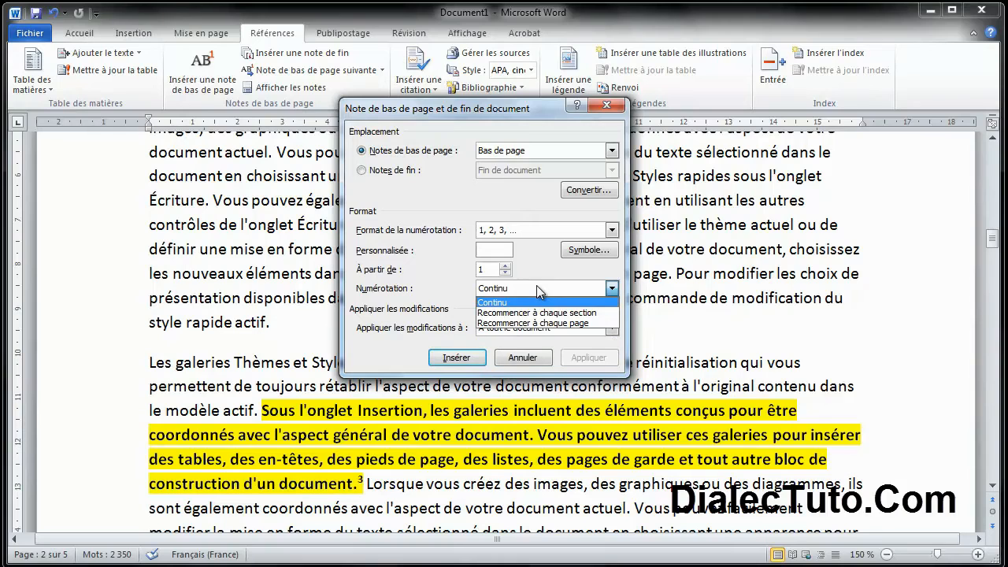
left_click(404, 331)
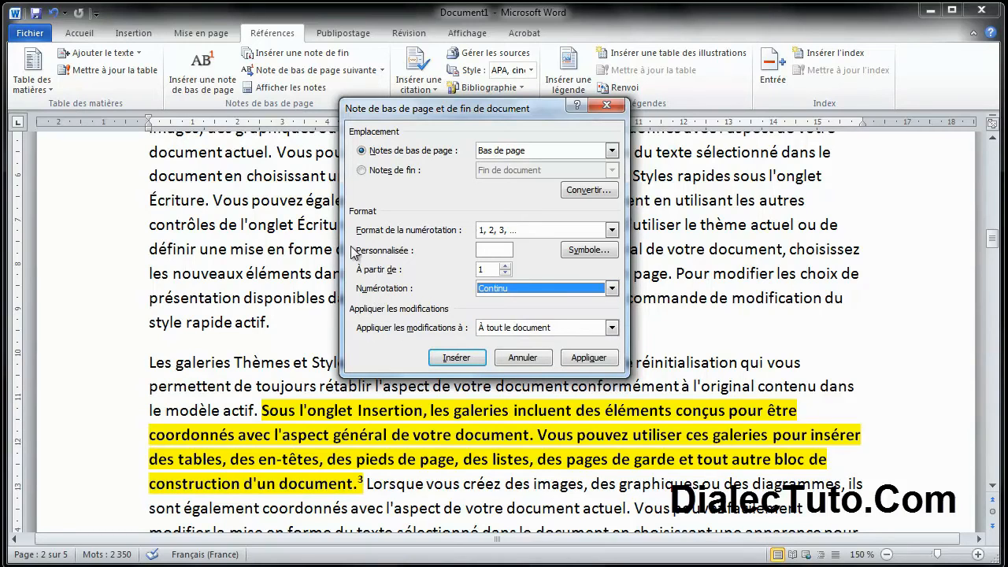
left_click(516, 287)
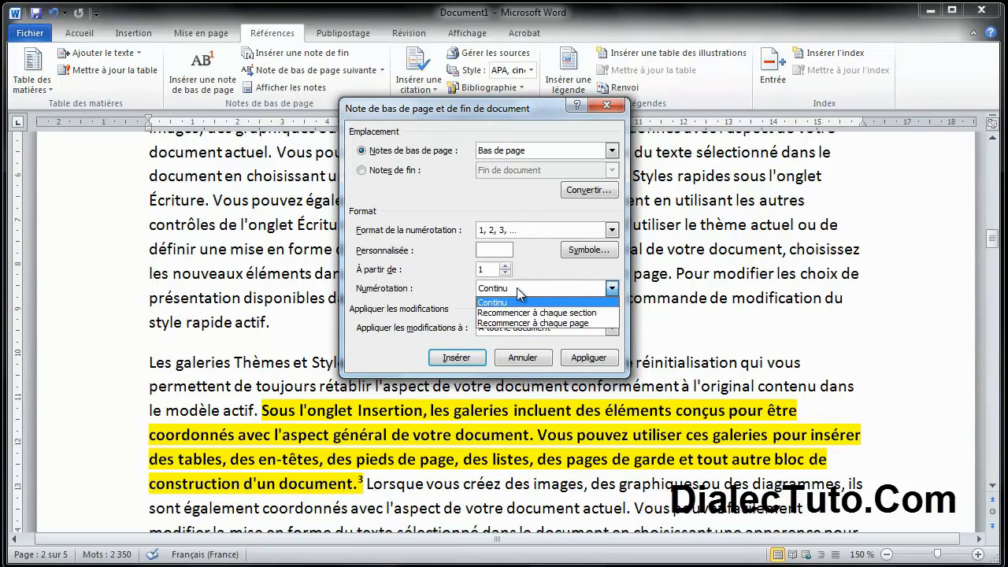
left_click(557, 324)
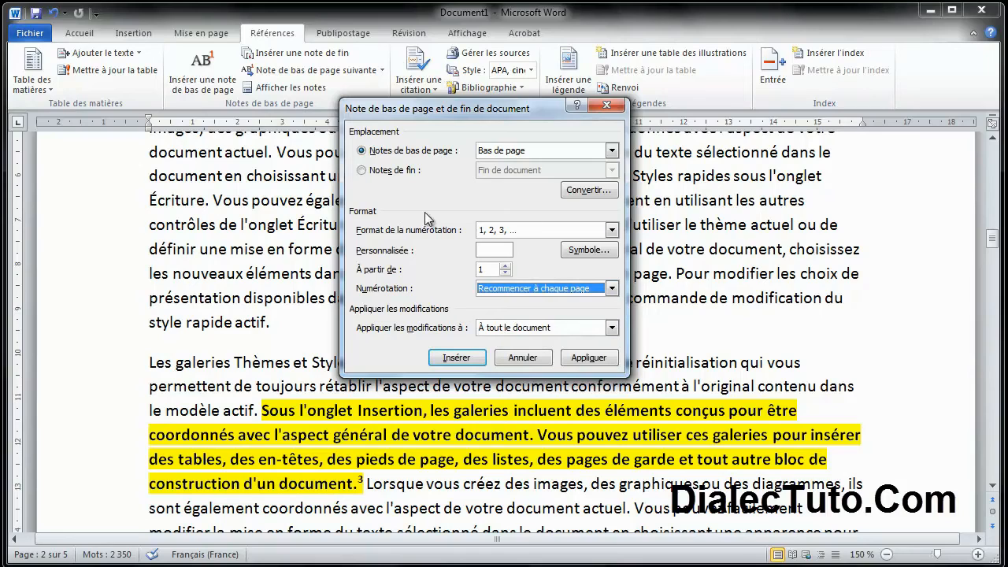
left_click(589, 357)
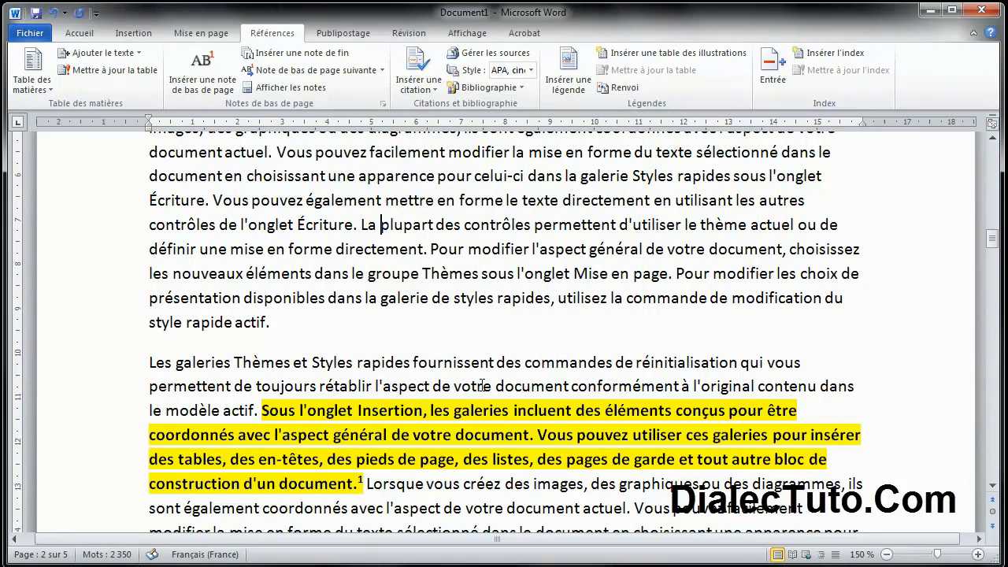
Check the footnote numbers beneath pages 2 and 1 and the mark in the highlighted passage on page 1.
scroll(450, 309, "down", 3)
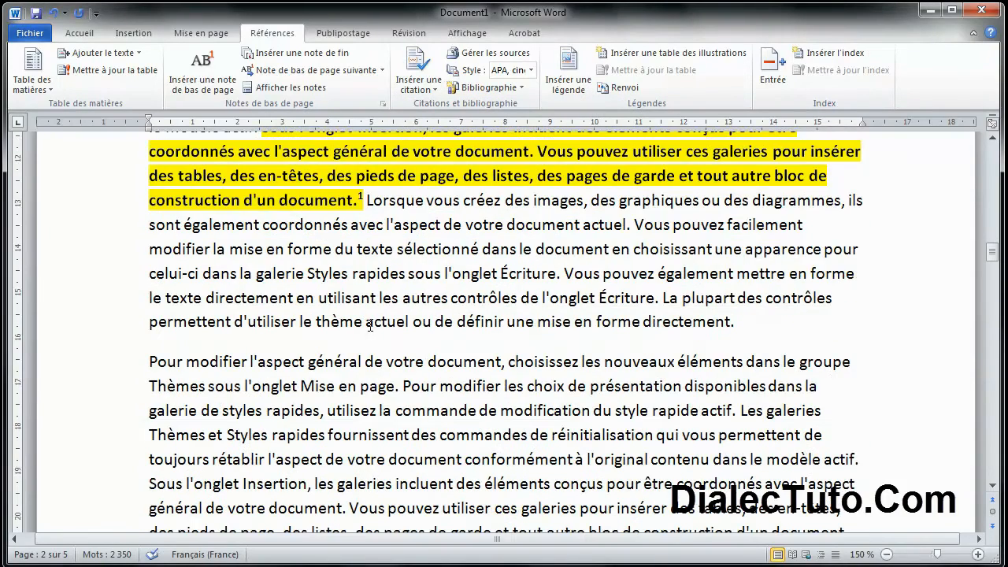
scroll(364, 199, "down", 3)
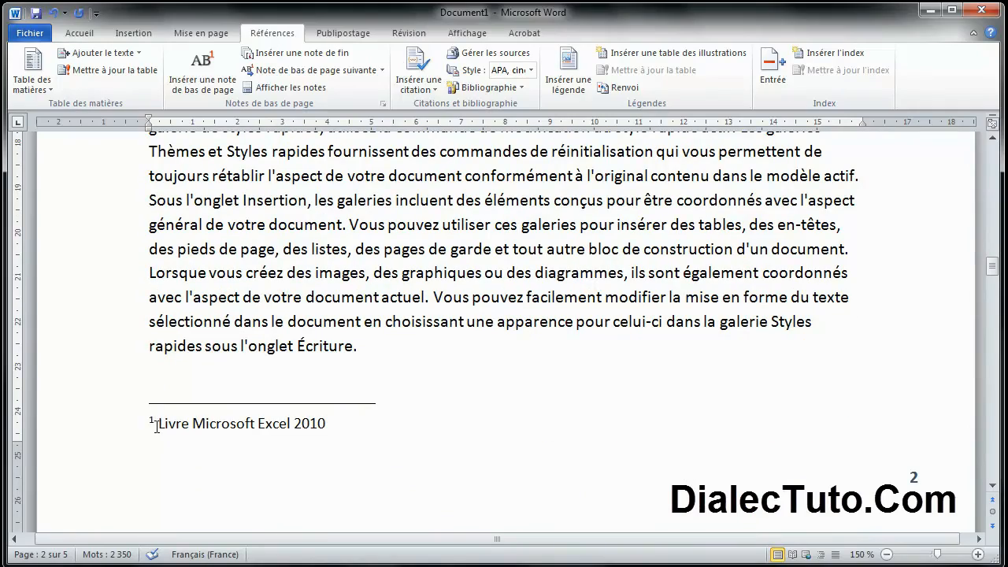
scroll(482, 293, "up", 12)
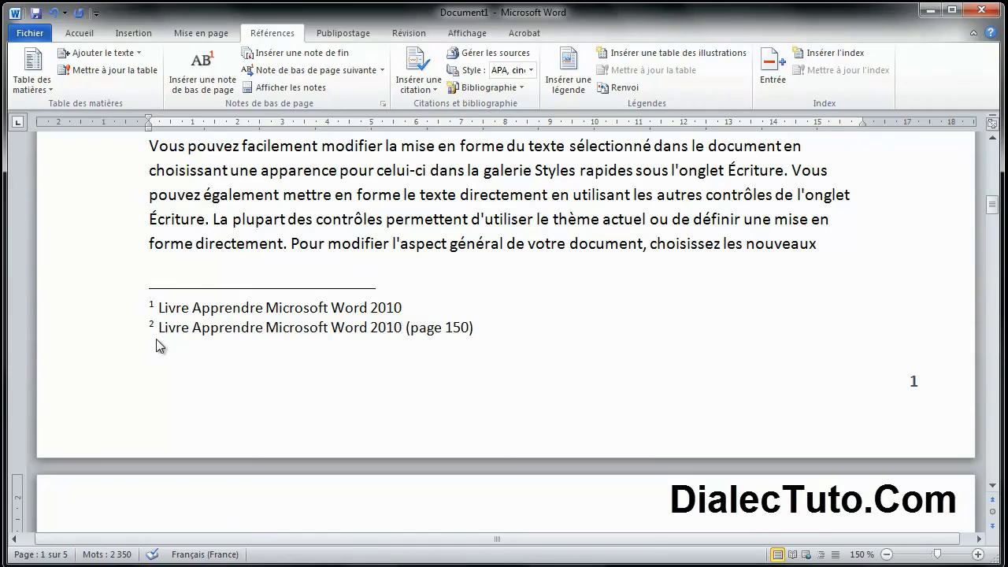
scroll(309, 315, "up", 10)
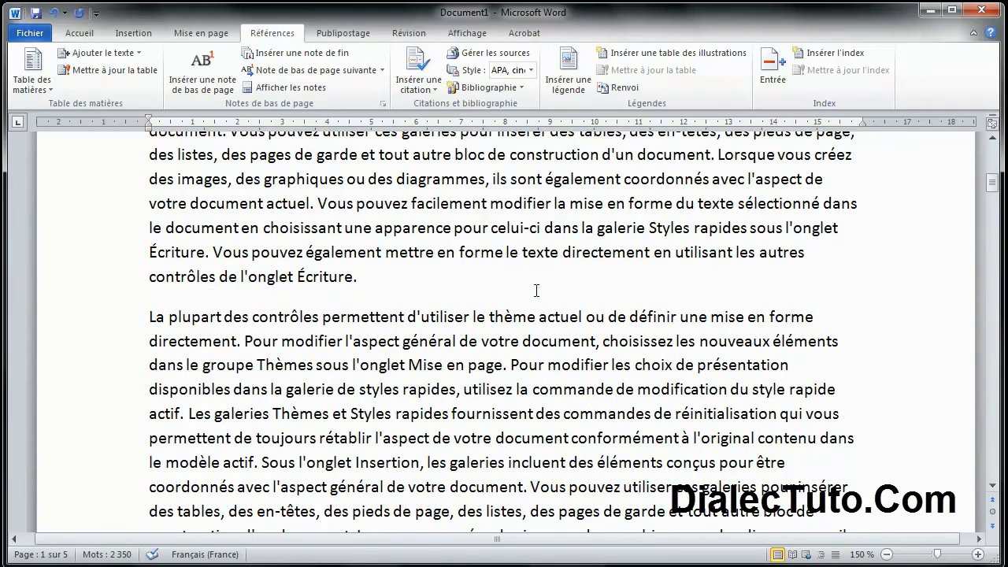
scroll(536, 291, "up", 3)
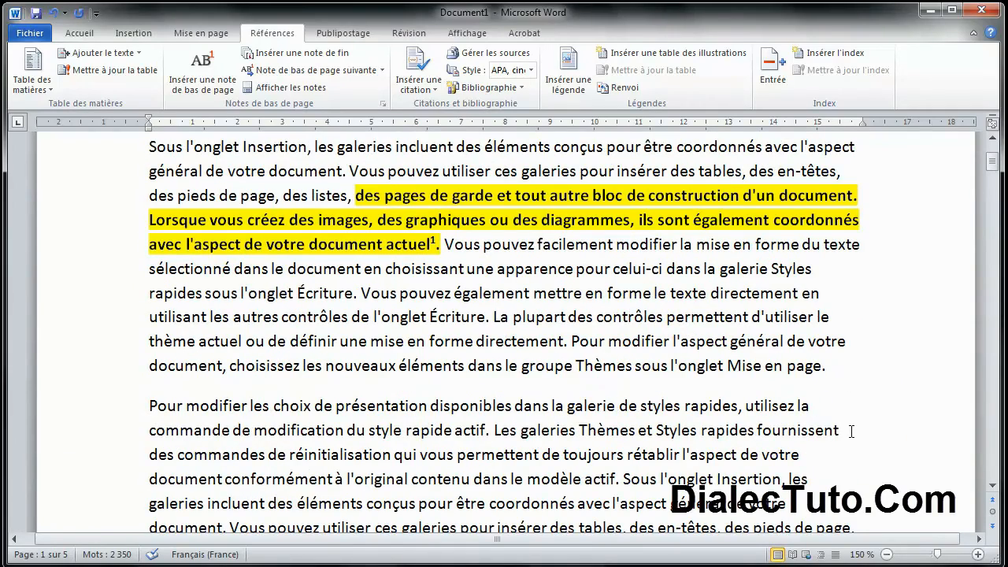